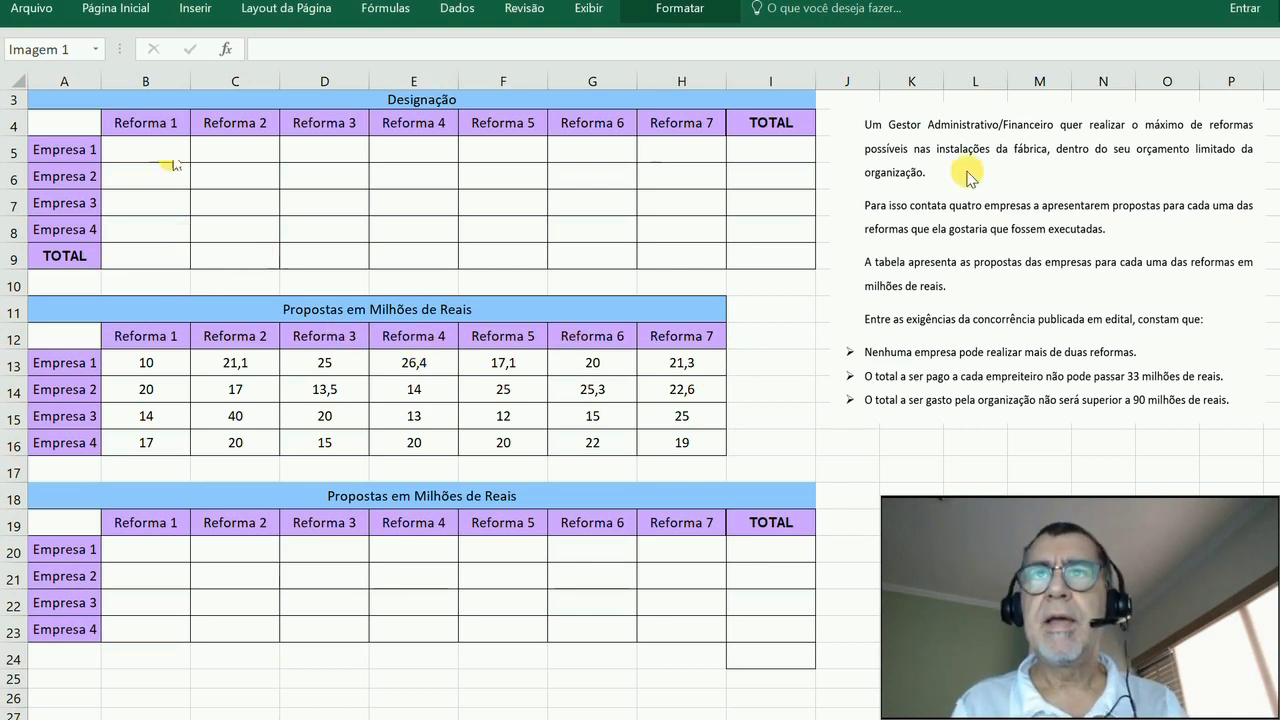
# Enter =SOMA(B5:H5) in I5 as Empresa 1's designation total and fill it down to I8
pyautogui.click(752, 152)
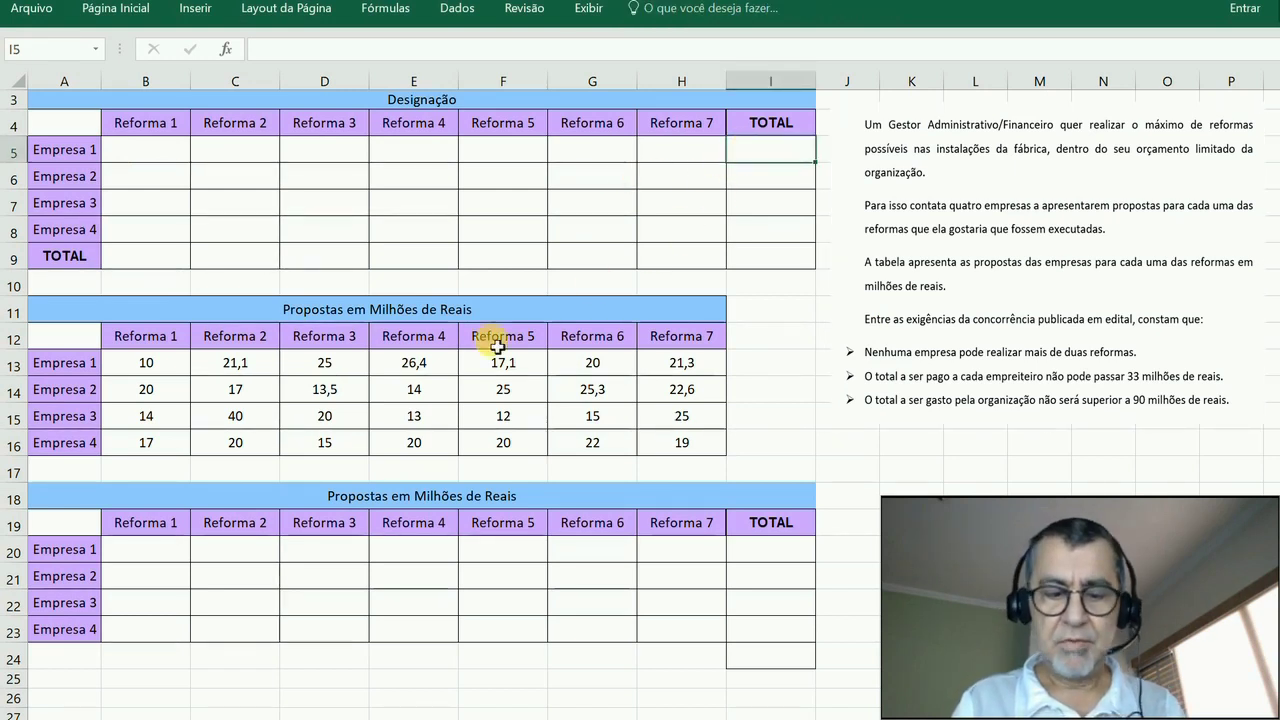
pyautogui.write('=soma')
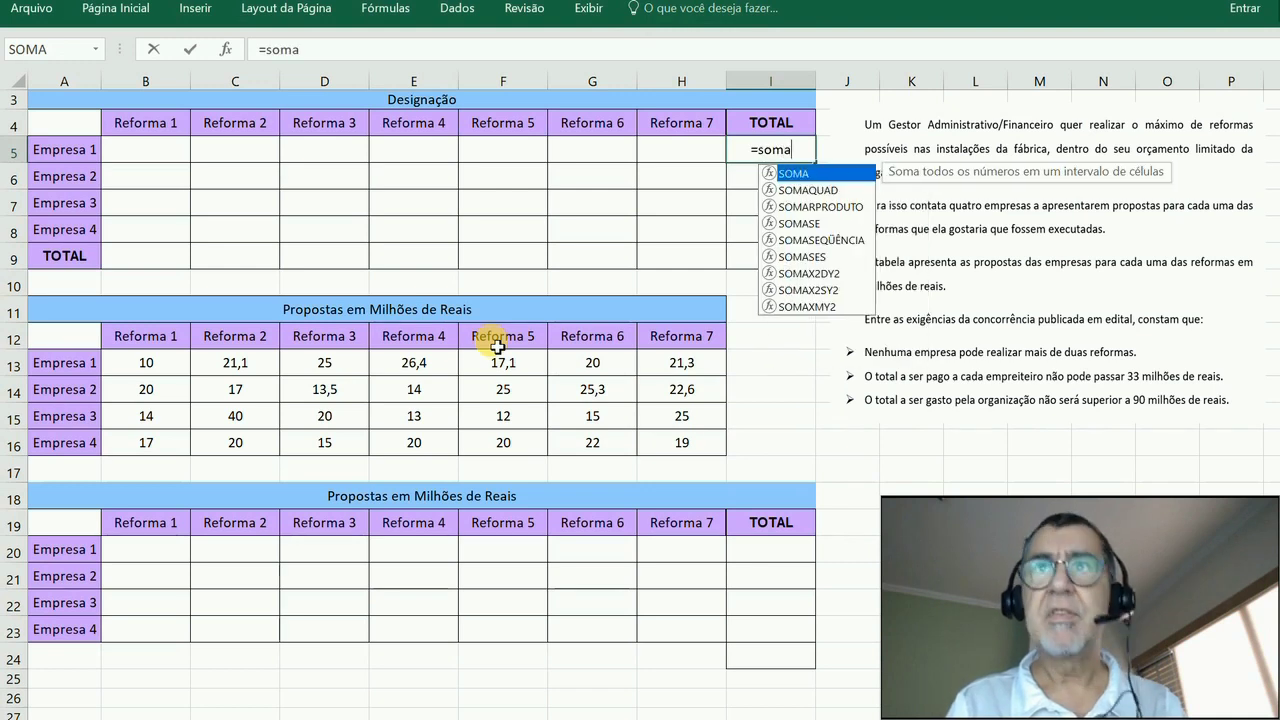
pyautogui.write('(')
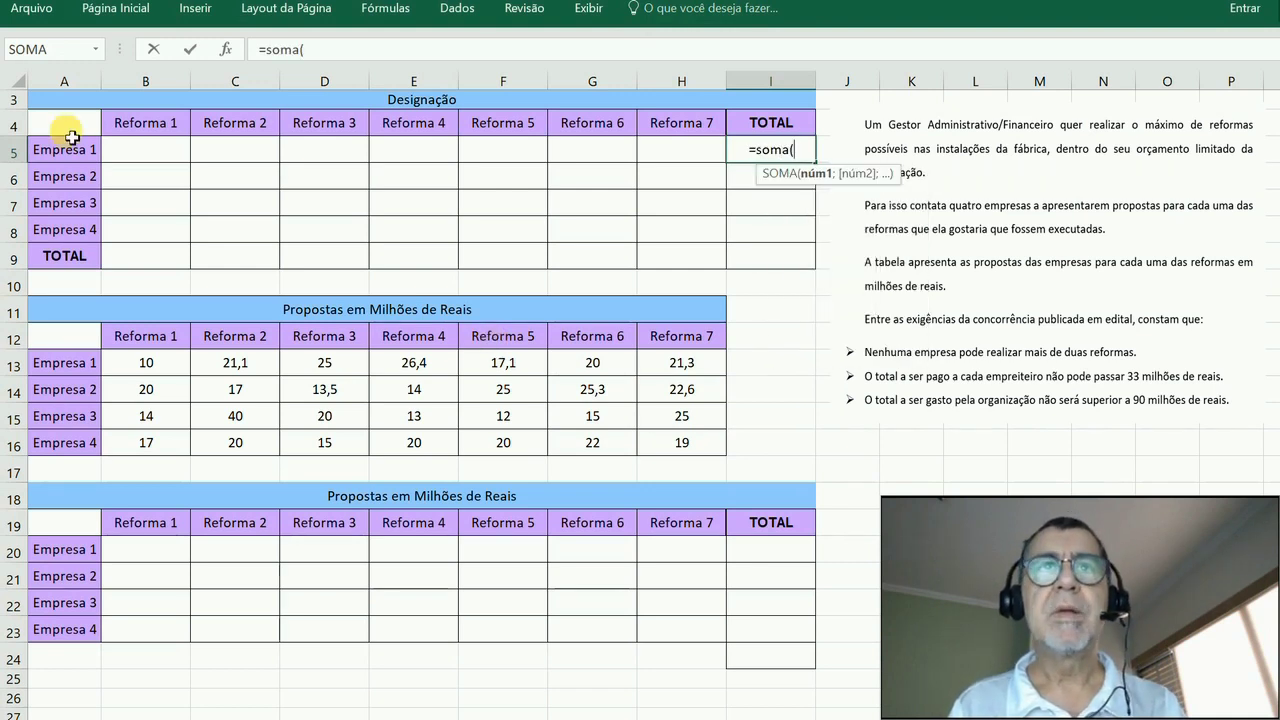
pyautogui.moveTo(128, 152); pyautogui.dragTo(646, 158)
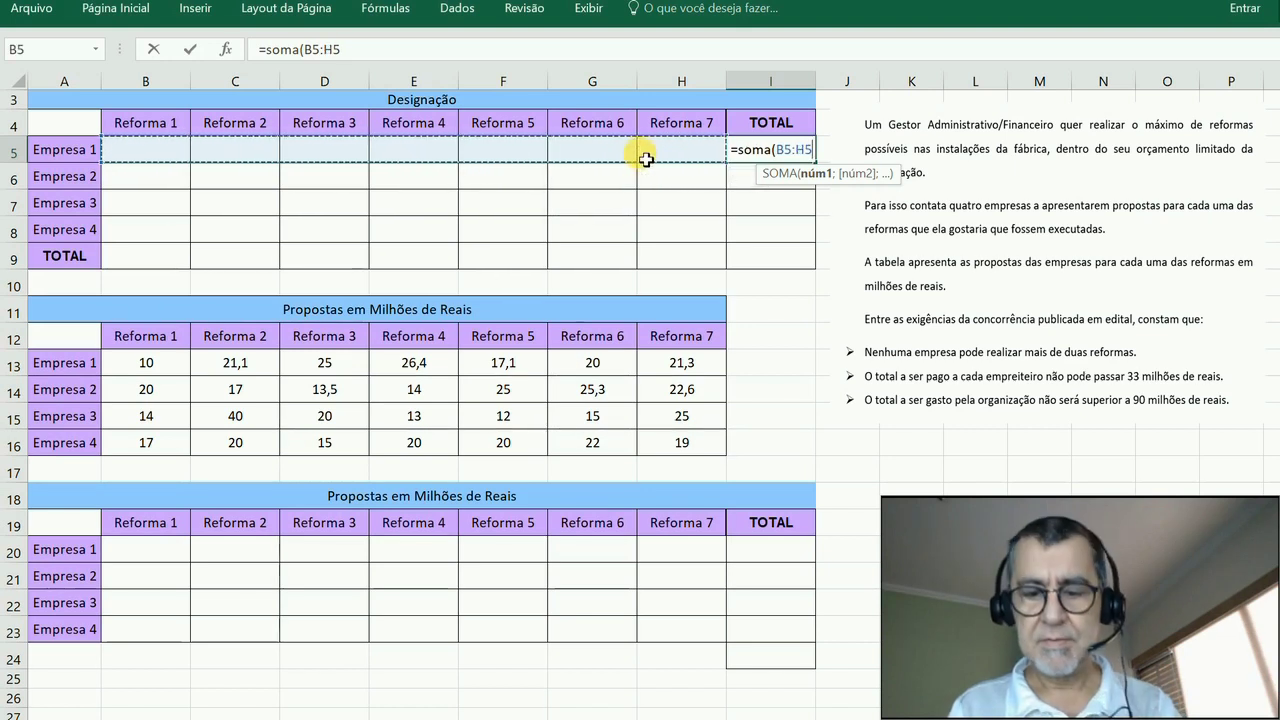
pyautogui.write(')')
pyautogui.press('Return')
pyautogui.click(790, 150)
pyautogui.moveTo(815, 162); pyautogui.dragTo(818, 246)
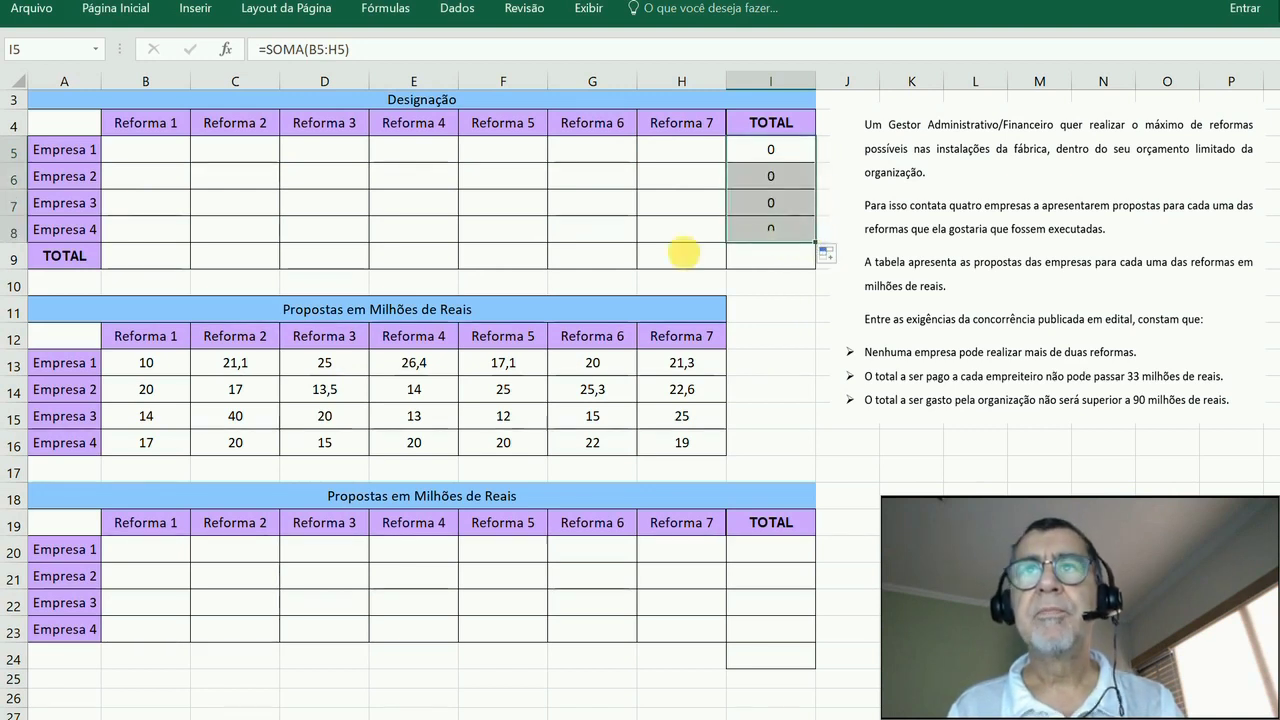
# Enter =SOMA(B5:B8) in B9 as the Reforma 1 total and fill it across to H9
pyautogui.click(162, 259)
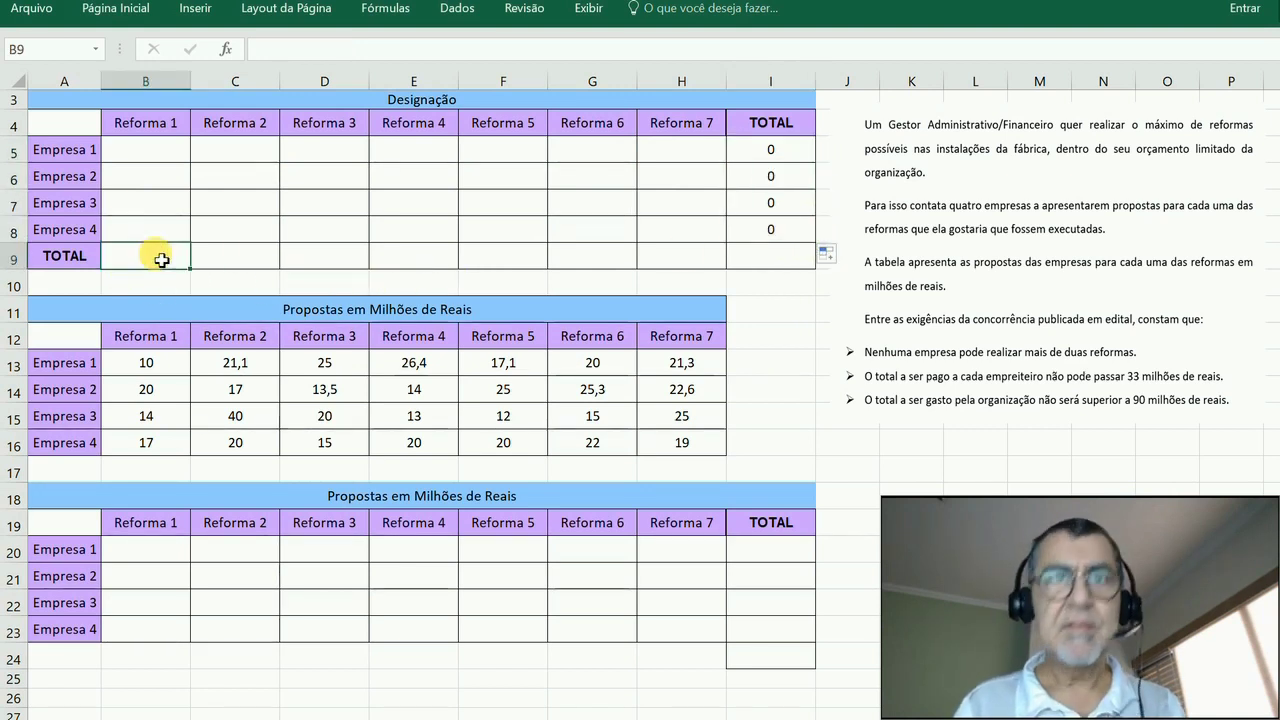
pyautogui.write('=soma(')
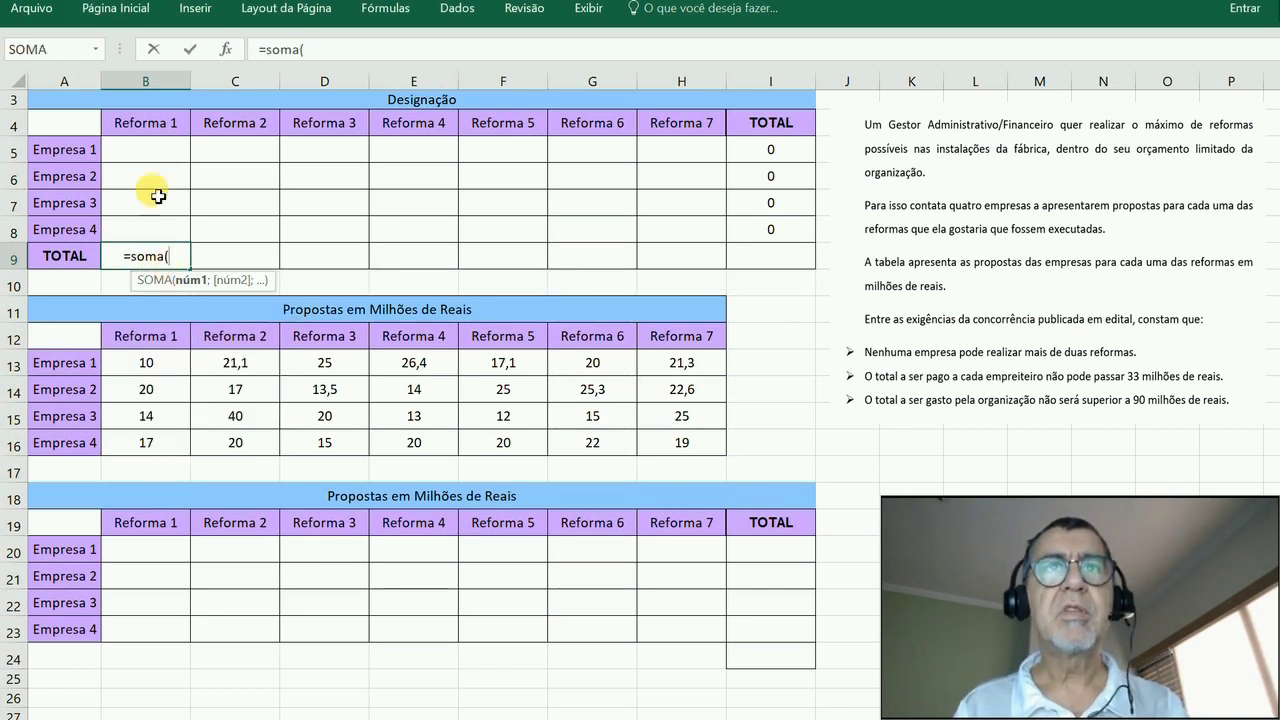
pyautogui.click(152, 128)
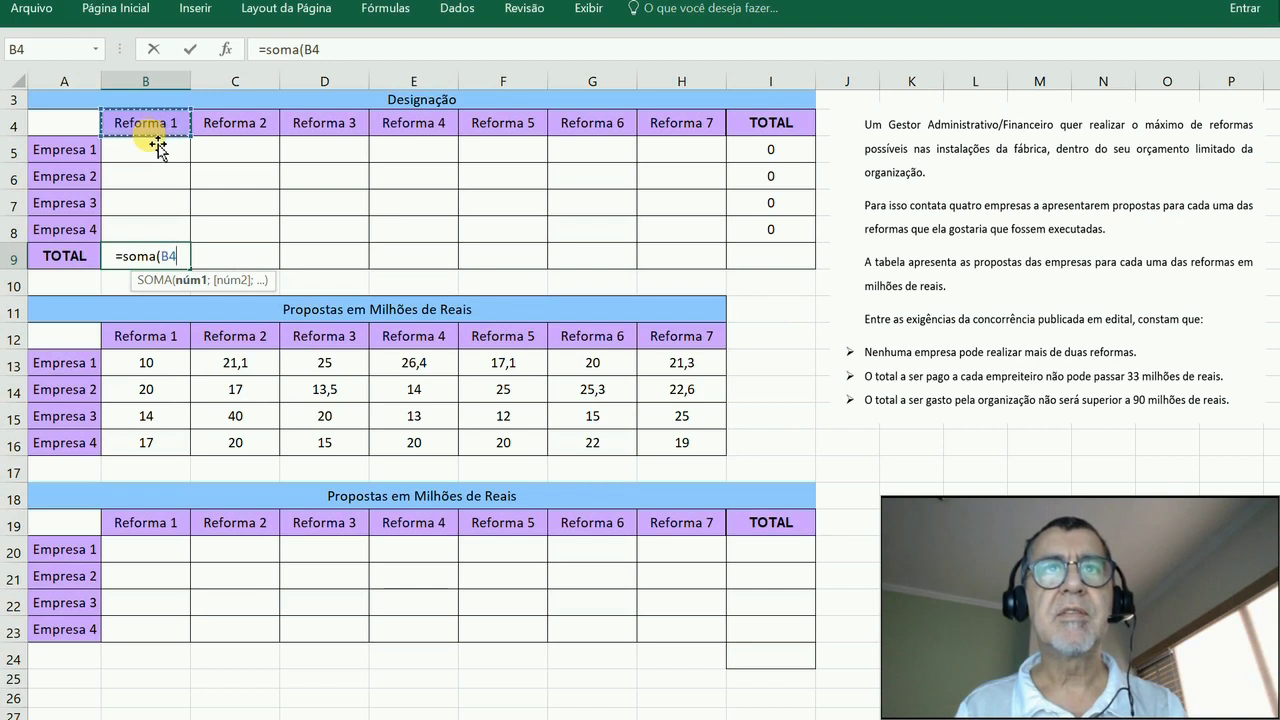
pyautogui.moveTo(152, 150); pyautogui.dragTo(152, 241)
pyautogui.write(')')
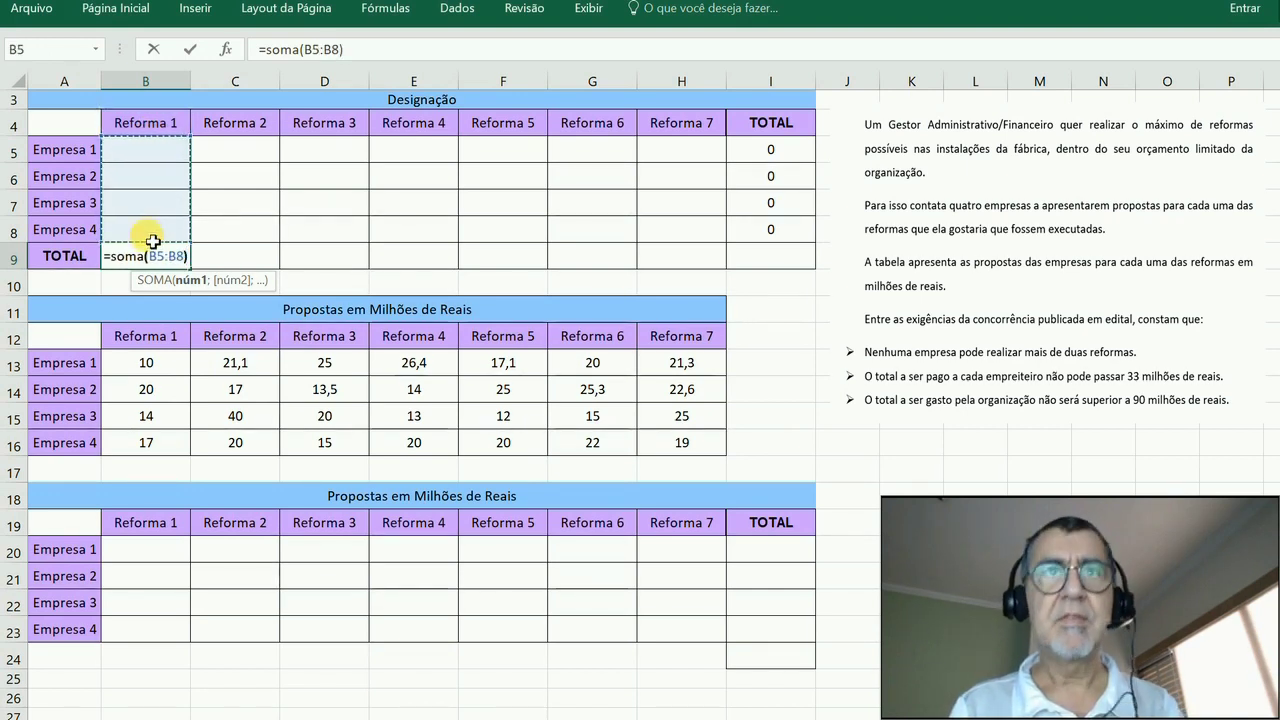
pyautogui.press('Return')
pyautogui.click(170, 262)
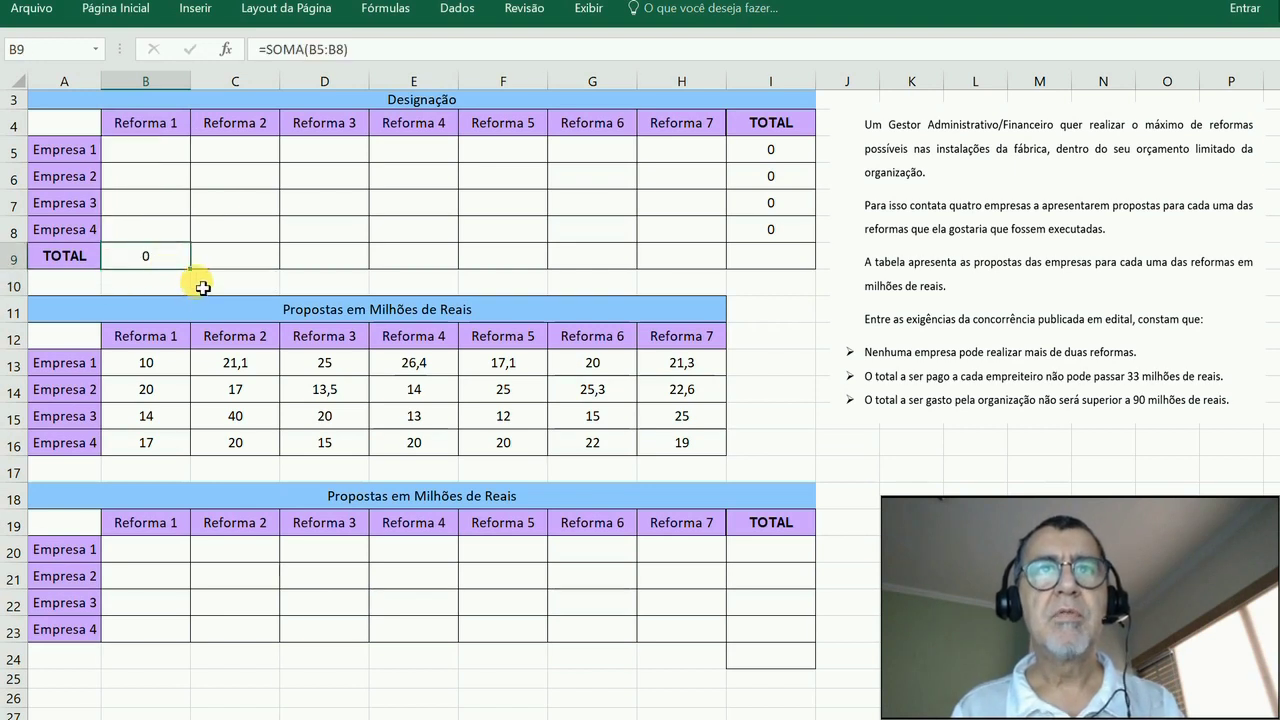
pyautogui.moveTo(197, 274); pyautogui.dragTo(707, 280)
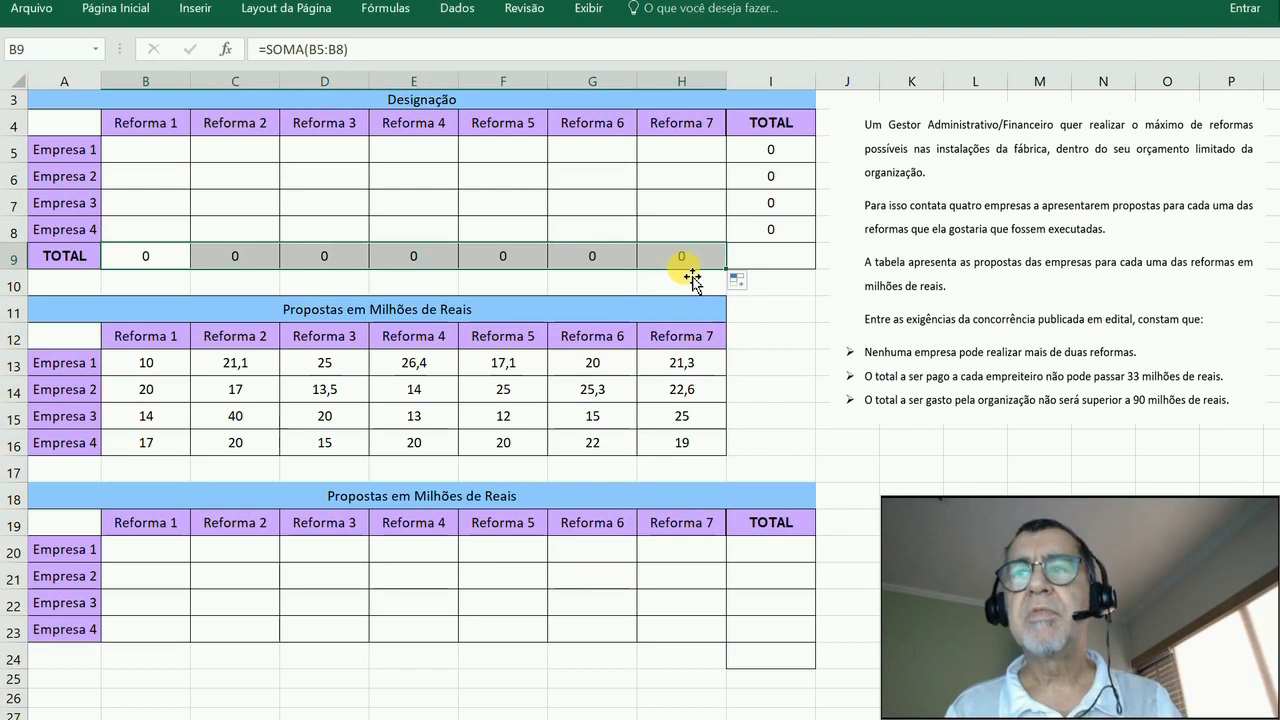
# Enter =SOMA(I5:I8) in I9 as the grand total of the designation table
pyautogui.click(767, 256)
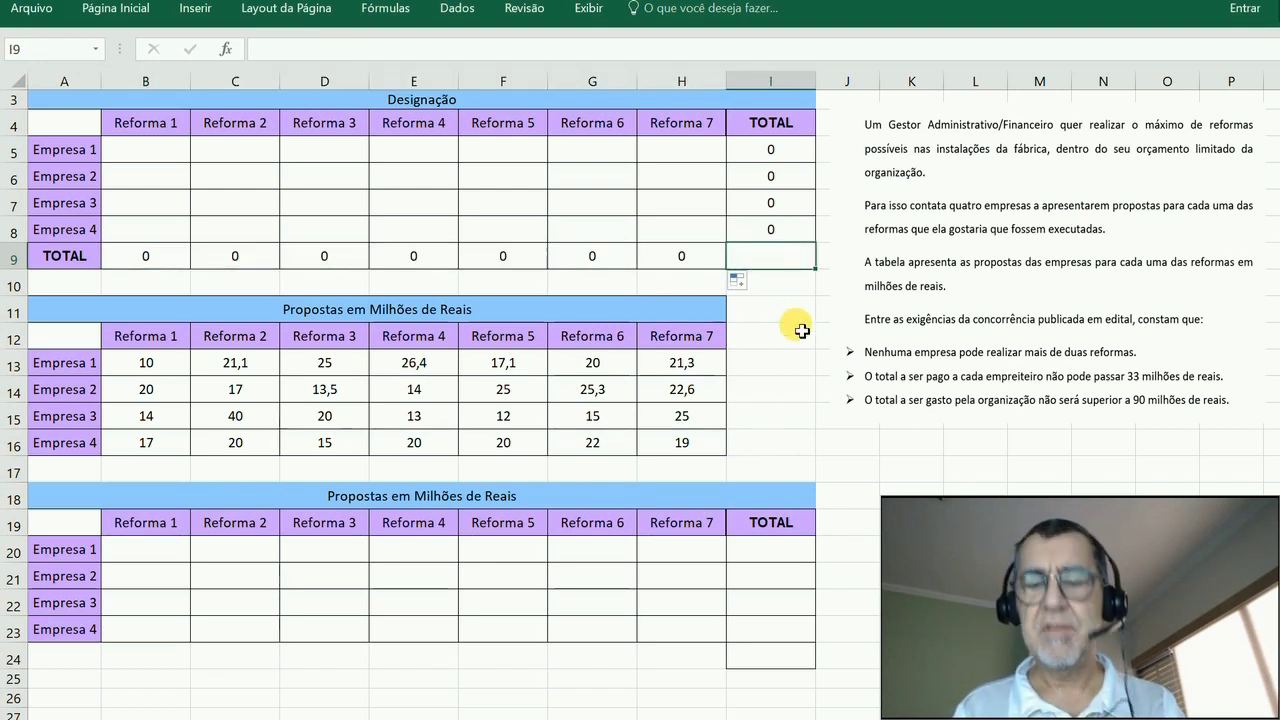
pyautogui.write('=soma(')
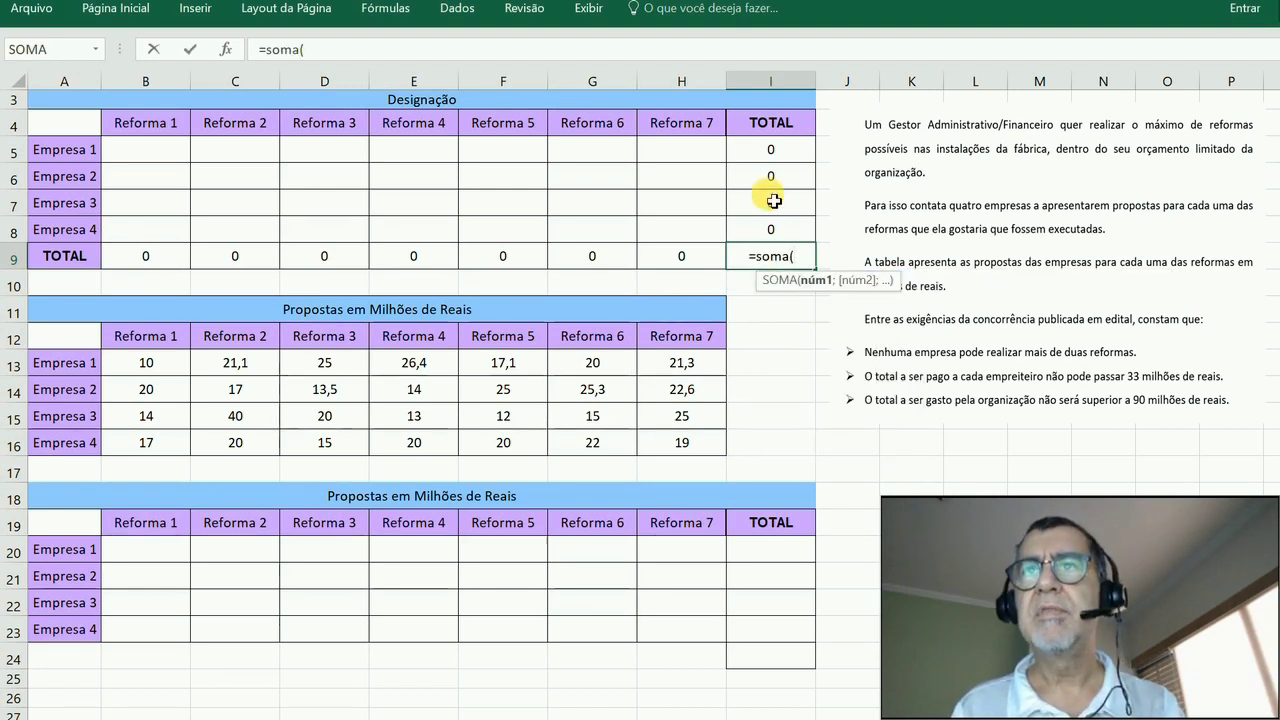
pyautogui.moveTo(766, 145); pyautogui.dragTo(771, 240)
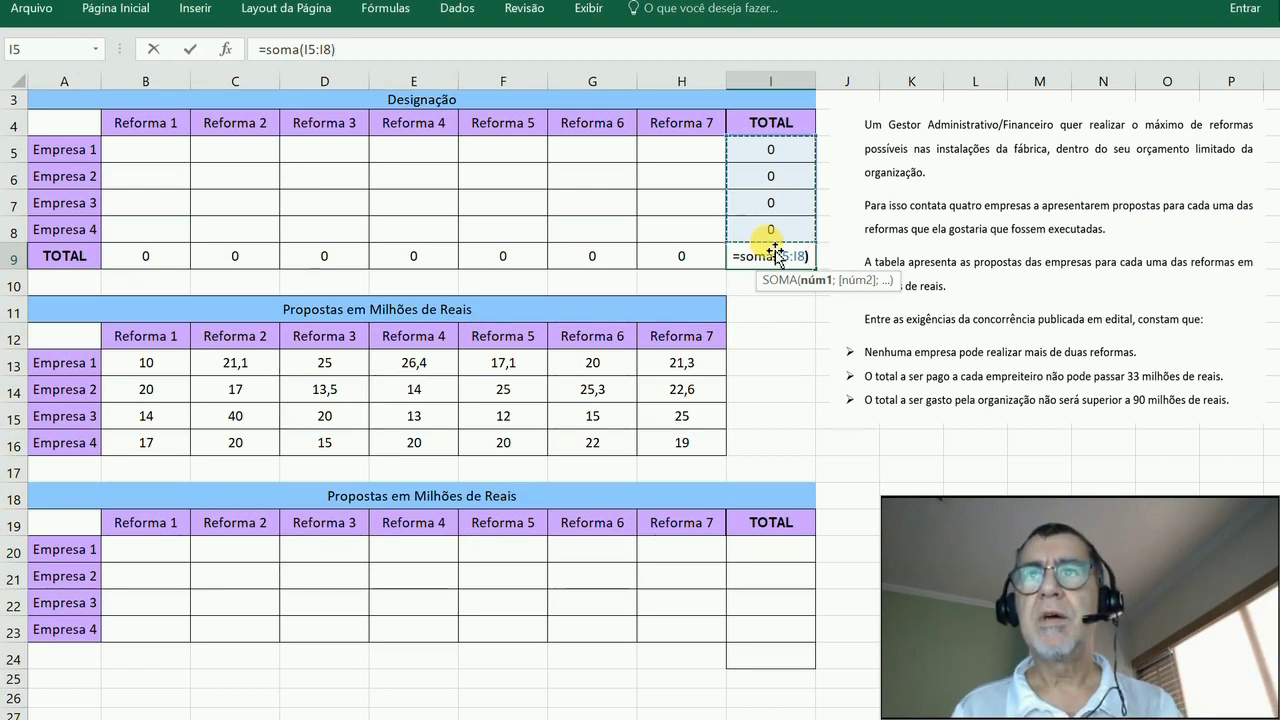
pyautogui.write(')')
pyautogui.press('Return')
# Format the grand total in I9 with a red, bold font
pyautogui.click(771, 262)
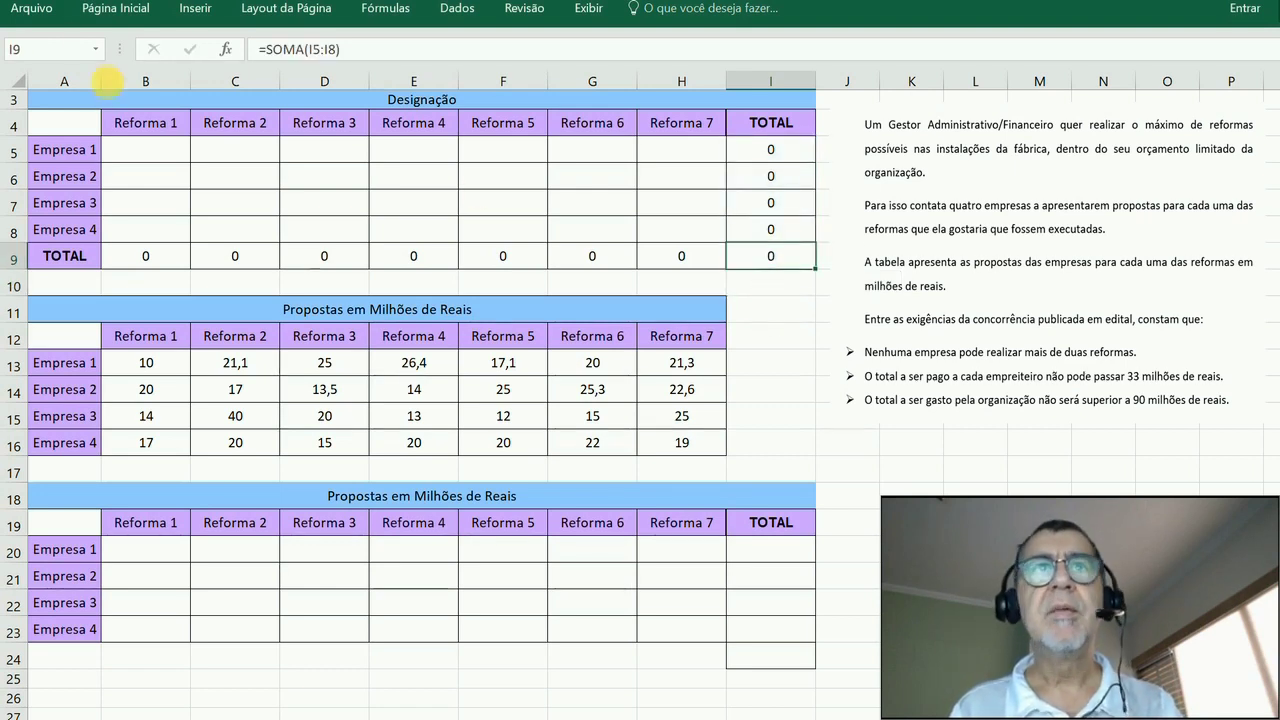
pyautogui.click(88, 12)
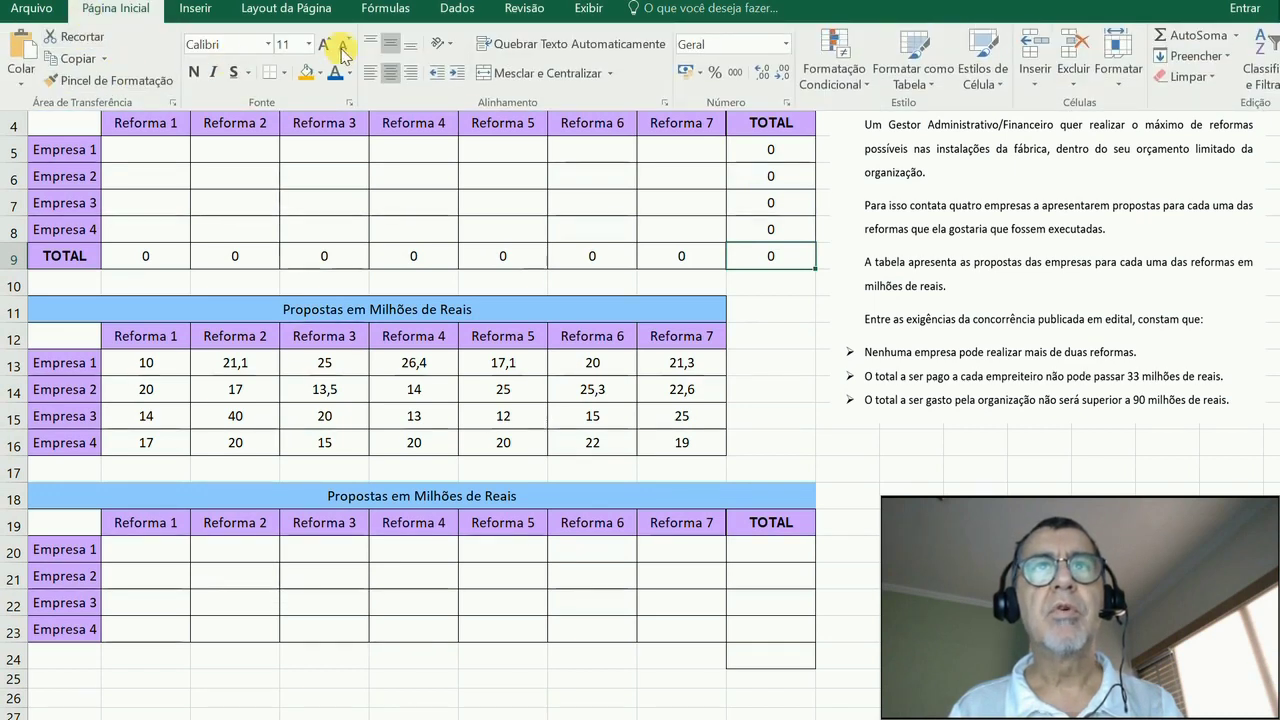
pyautogui.click(350, 74)
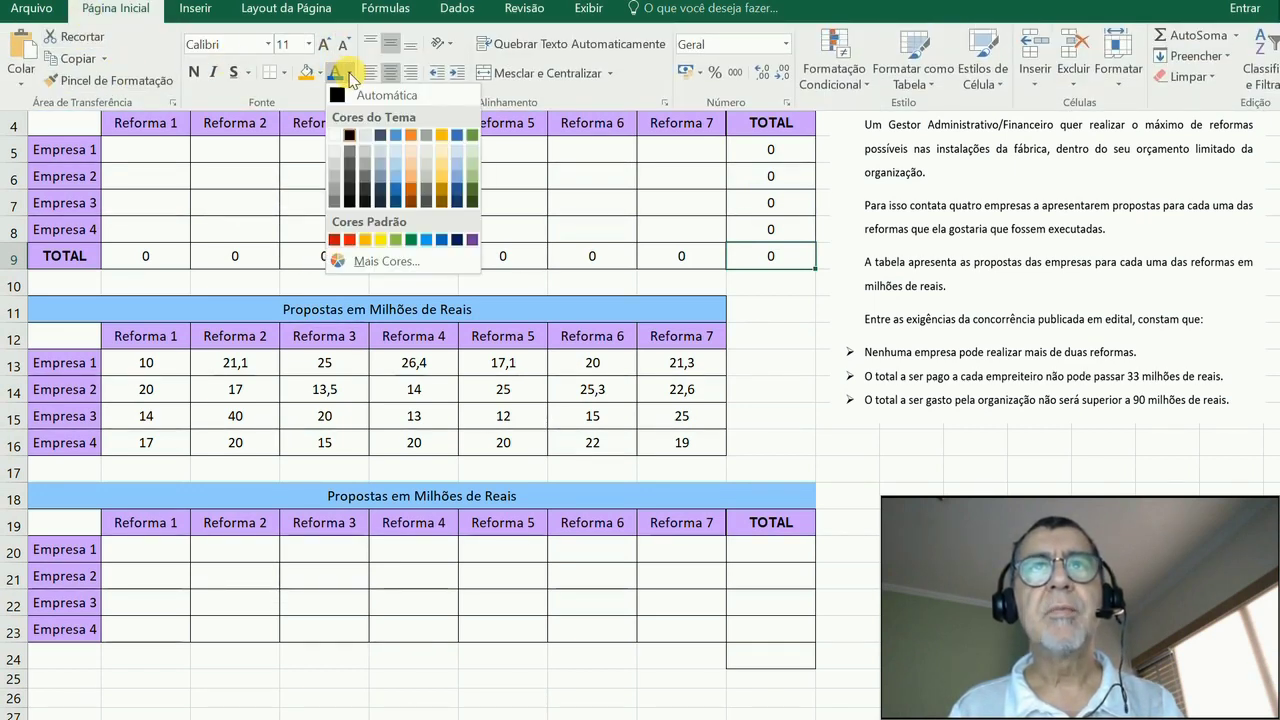
pyautogui.click(350, 234)
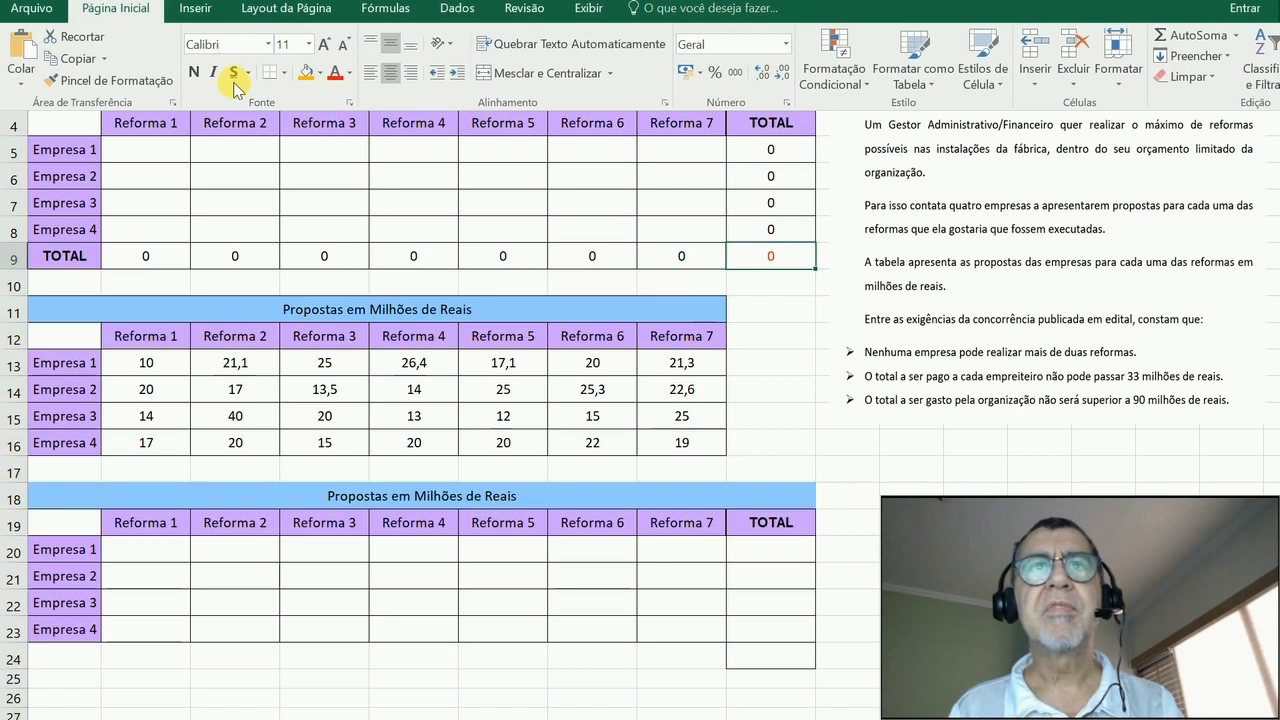
pyautogui.click(194, 73)
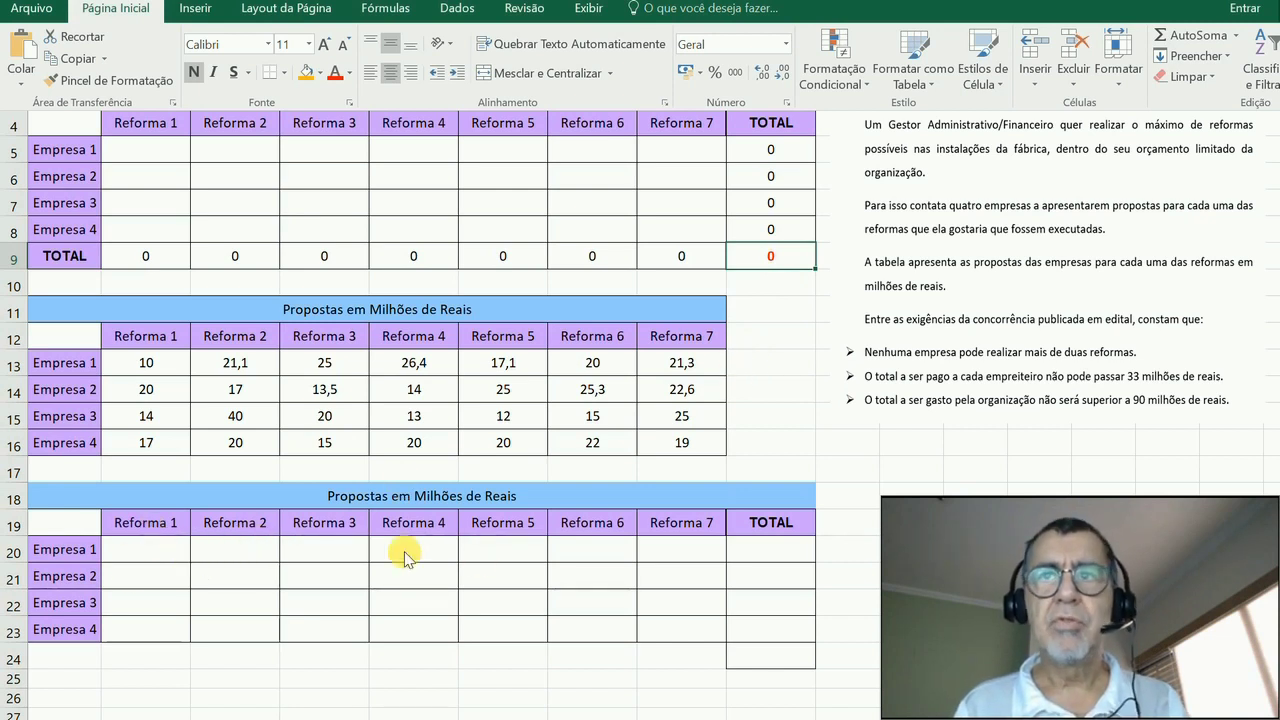
pyautogui.press('Escape')
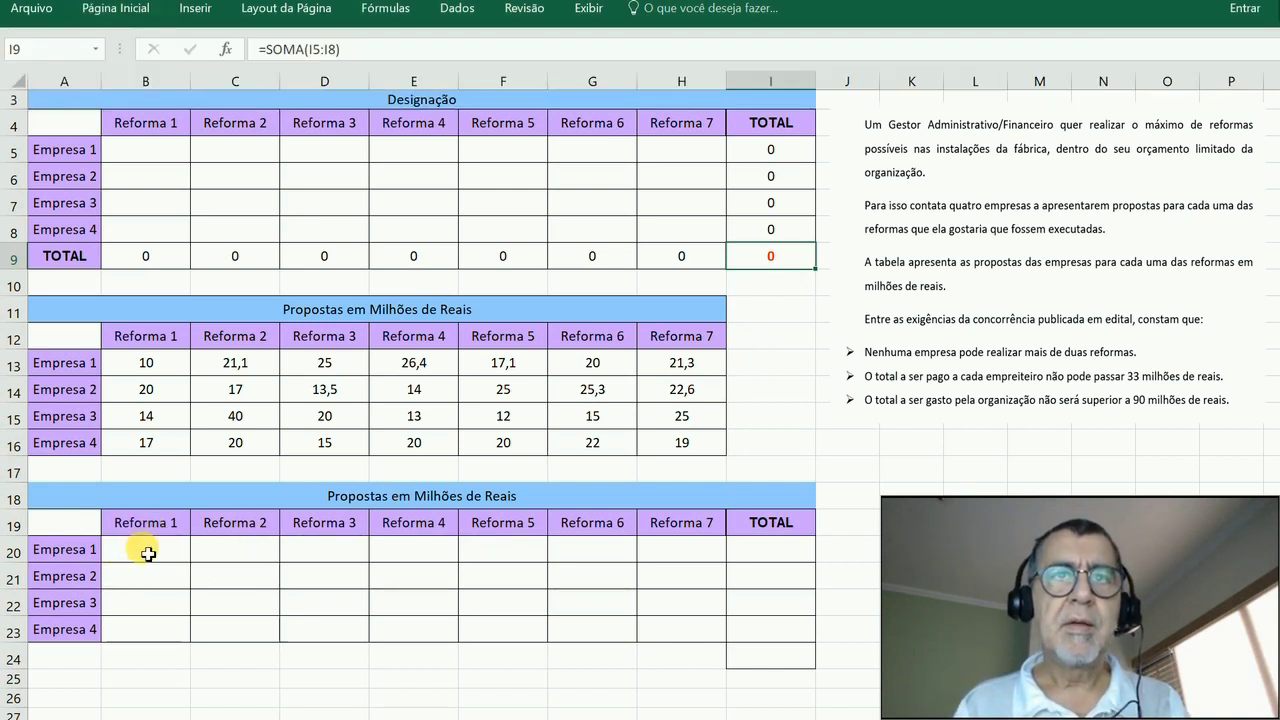
# Enter =B13*B5 in B20 to multiply proposal by designation, and fill the formula across to H20 and down to row 23
pyautogui.click(130, 558)
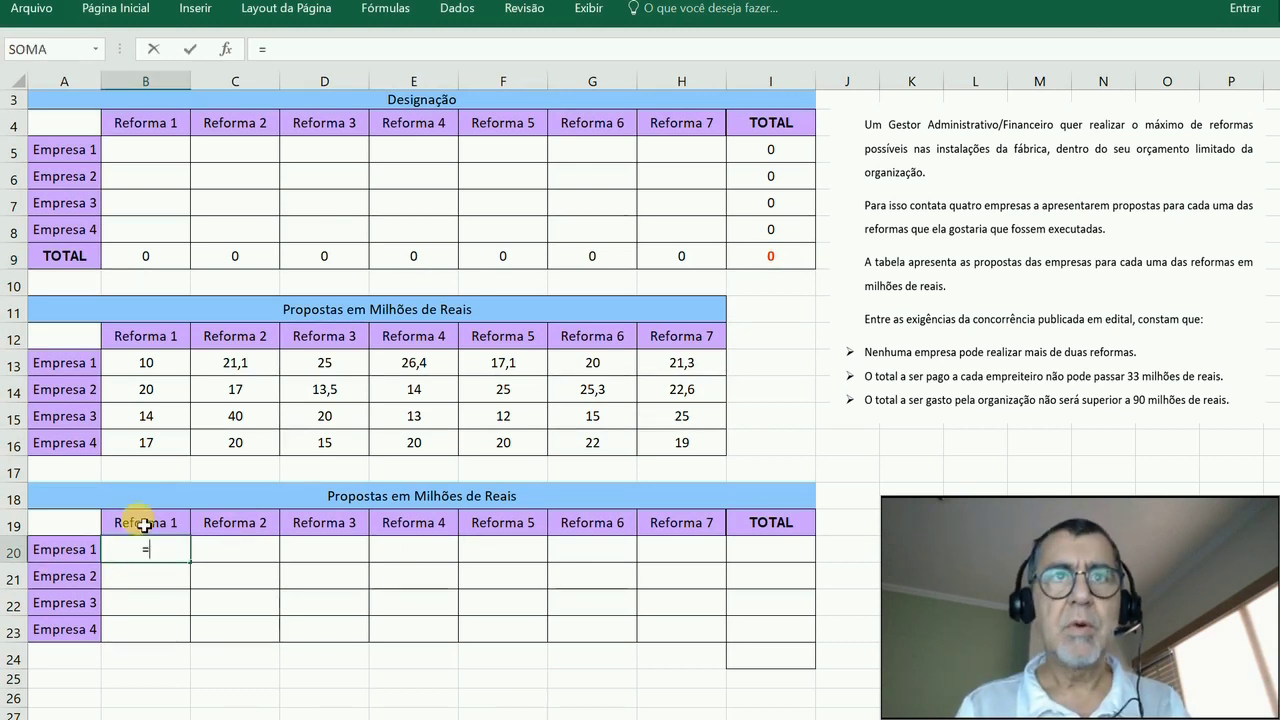
pyautogui.write('=')
pyautogui.click(140, 370)
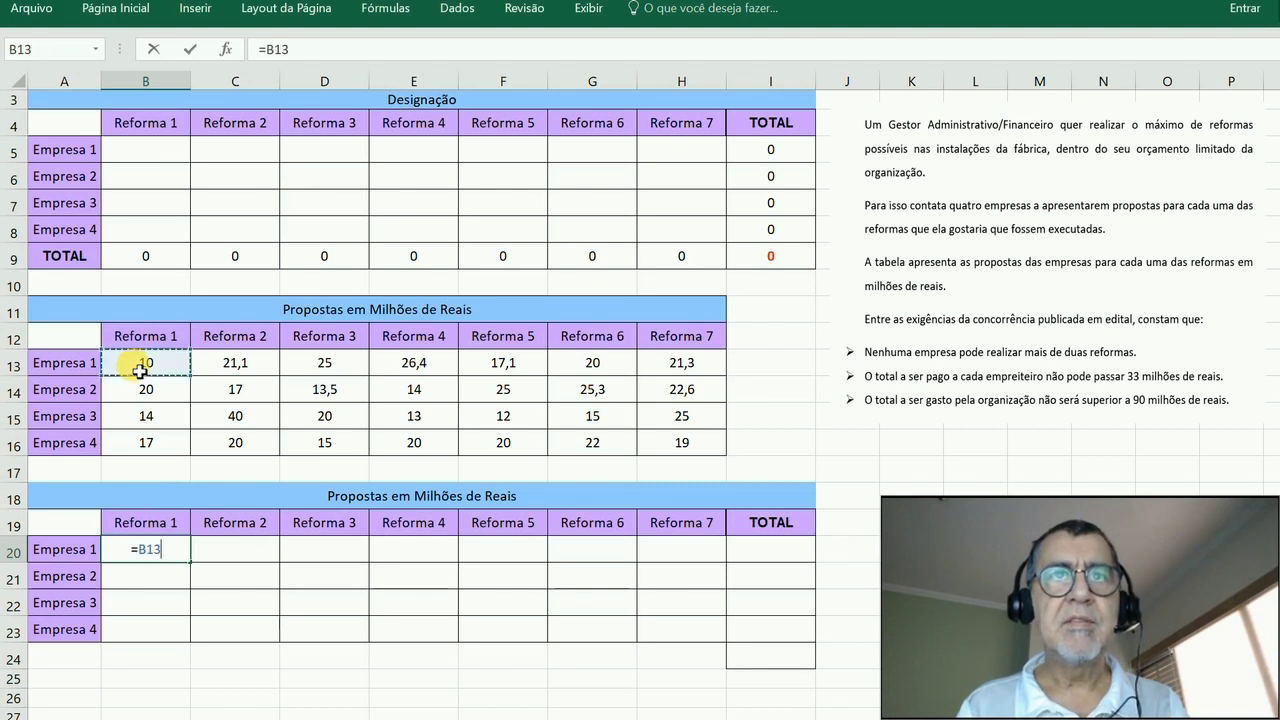
pyautogui.write('*')
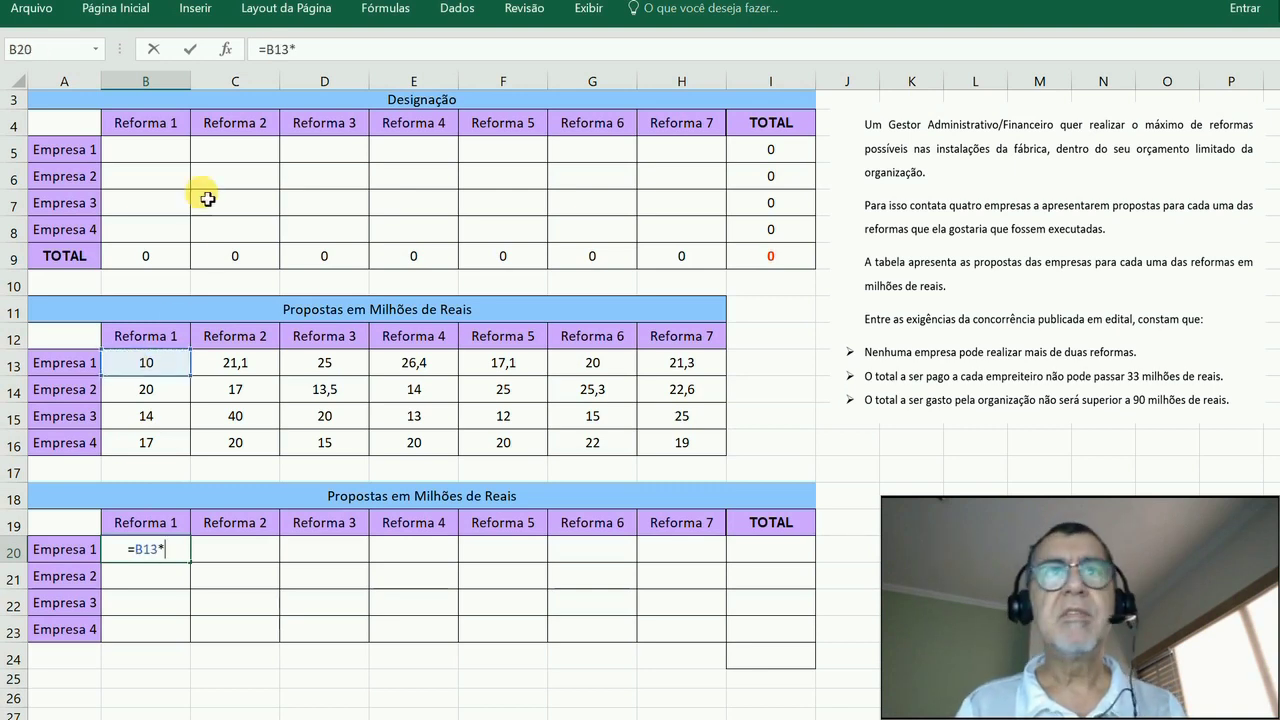
pyautogui.click(150, 145)
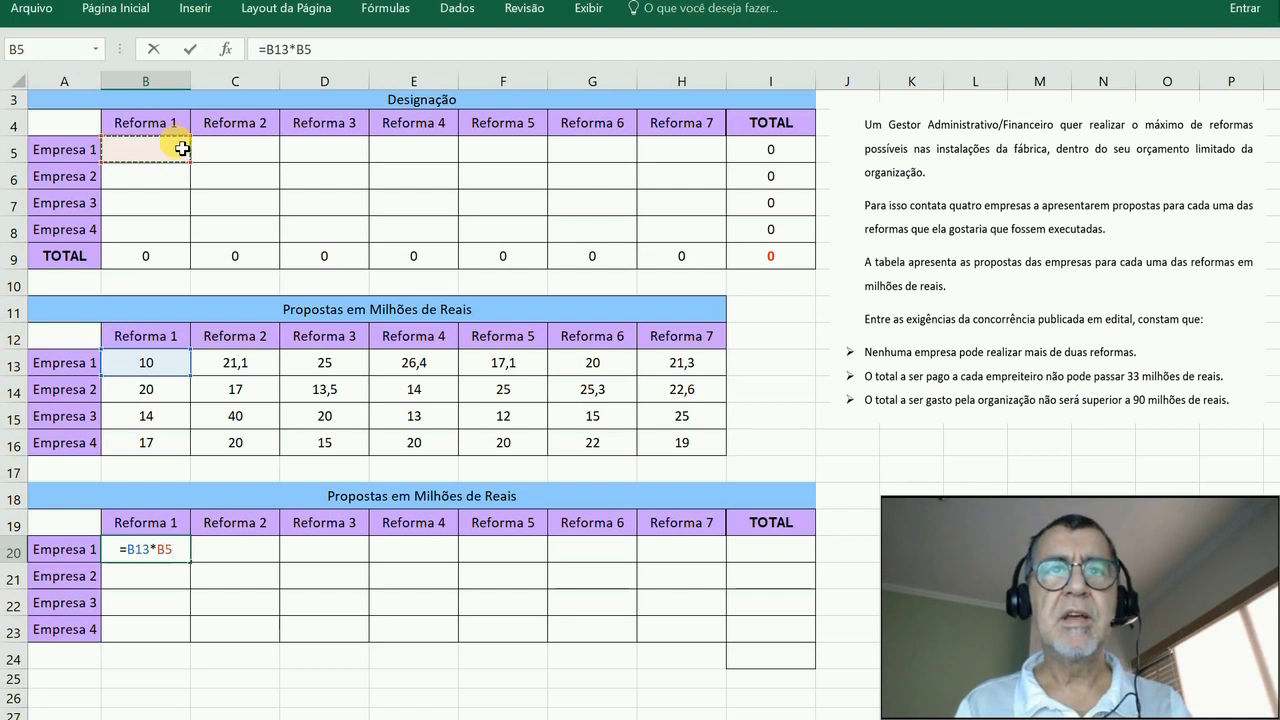
pyautogui.press('Return')
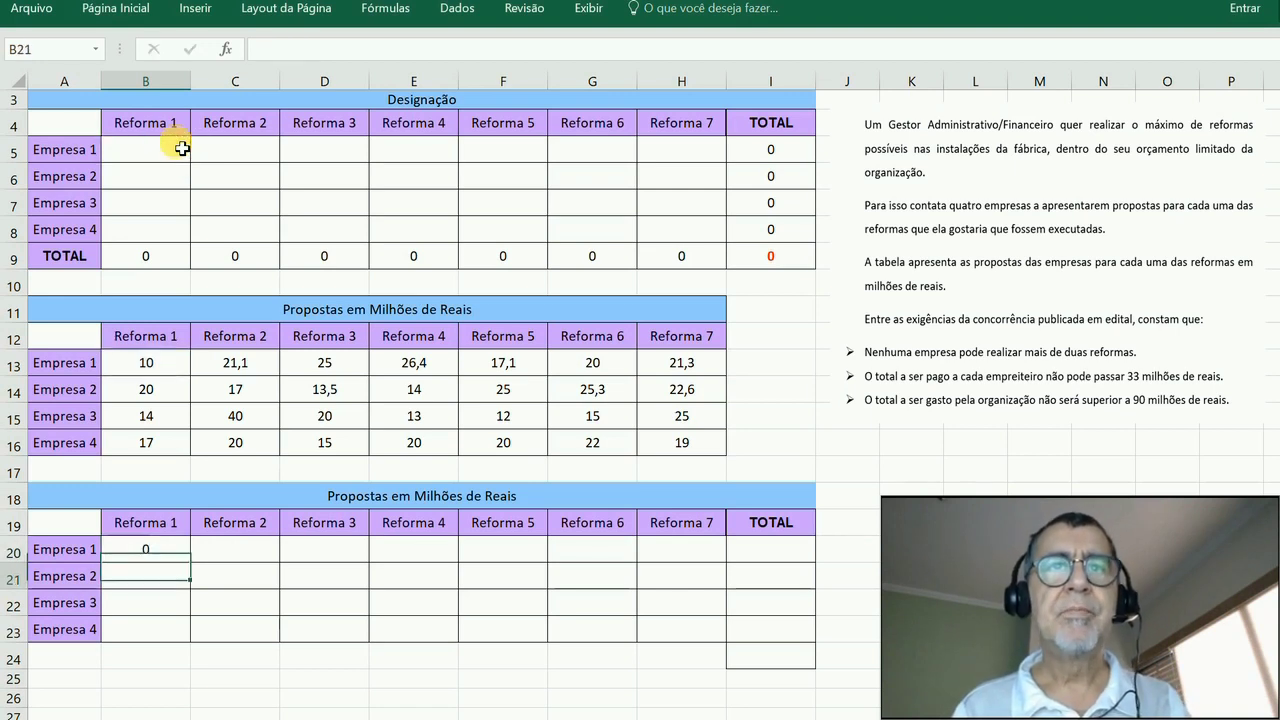
pyautogui.press('Up')
pyautogui.moveTo(201, 570); pyautogui.dragTo(707, 575)
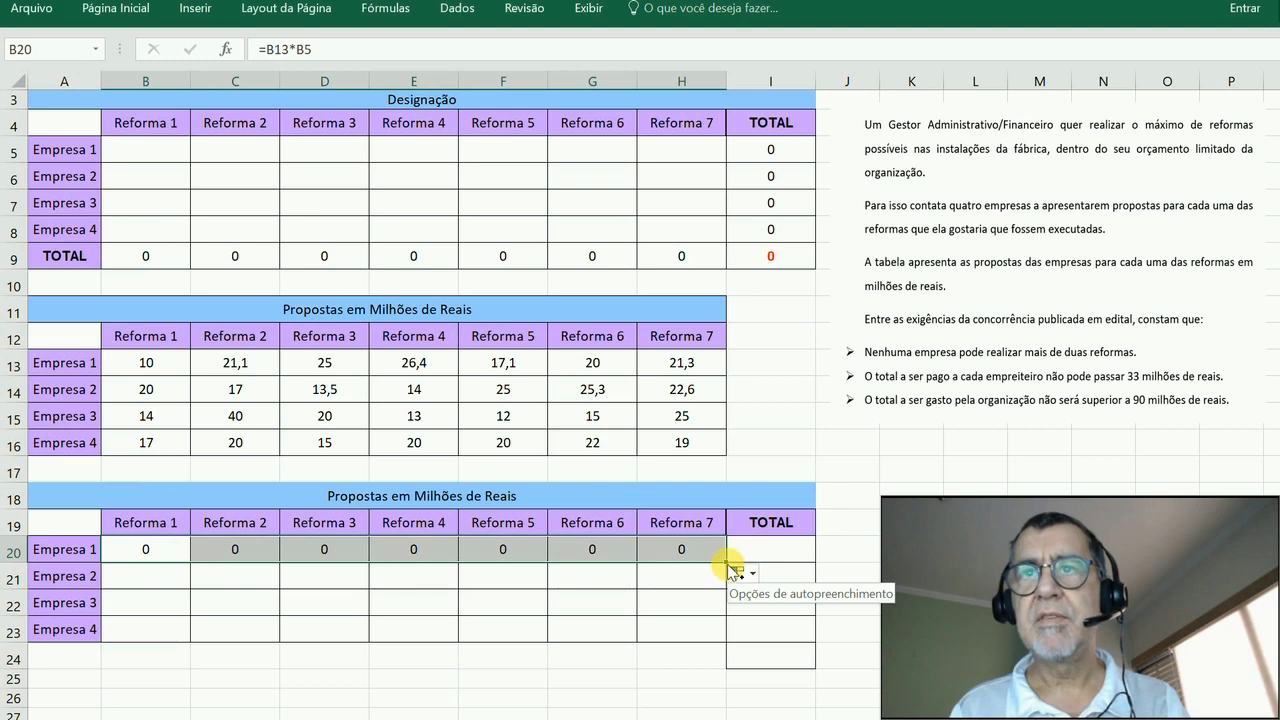
pyautogui.moveTo(734, 563); pyautogui.dragTo(730, 647)
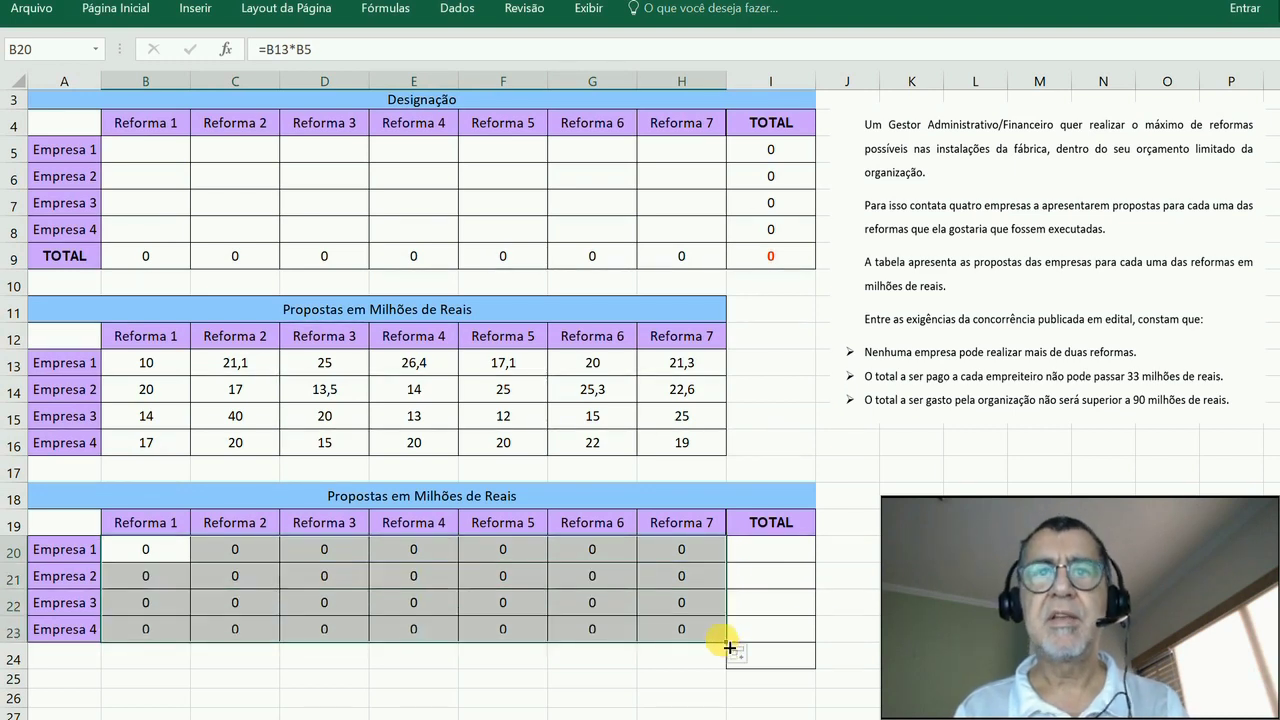
# Enter =SOMA(B20:H20) in I20 as Empresa 1's cost total and fill it down to I23
pyautogui.click(757, 558)
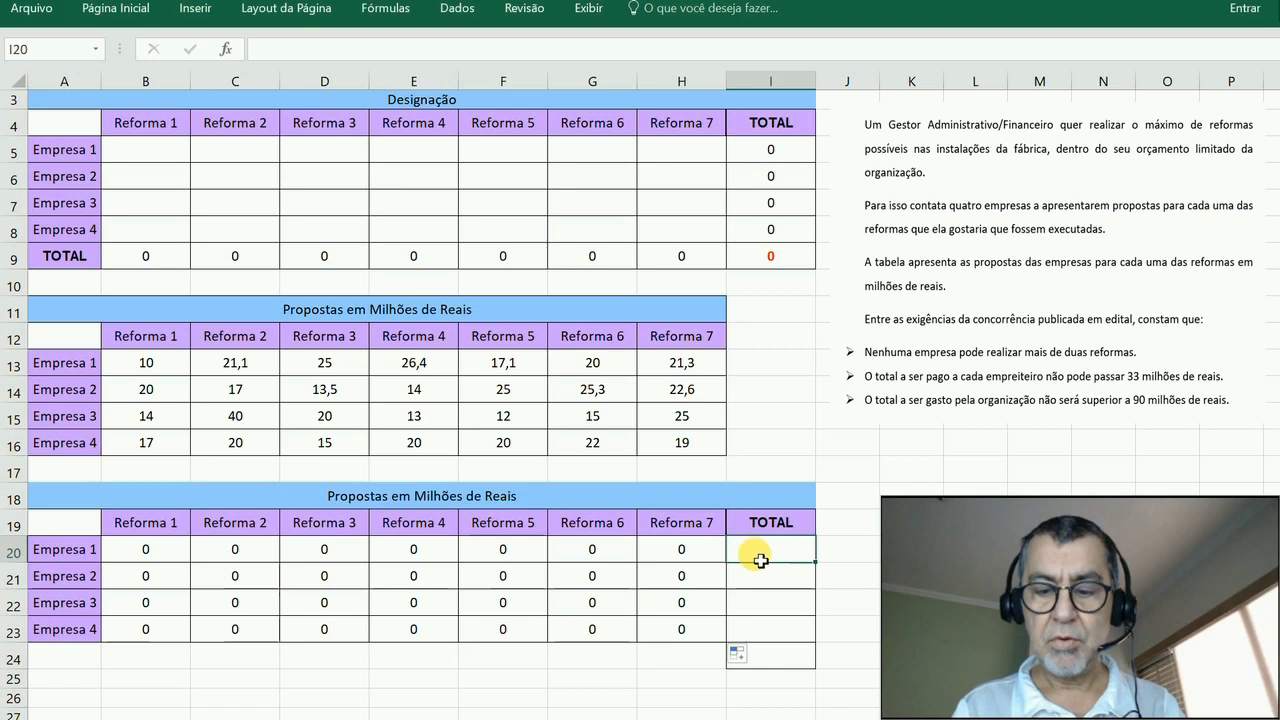
pyautogui.write('=soma')
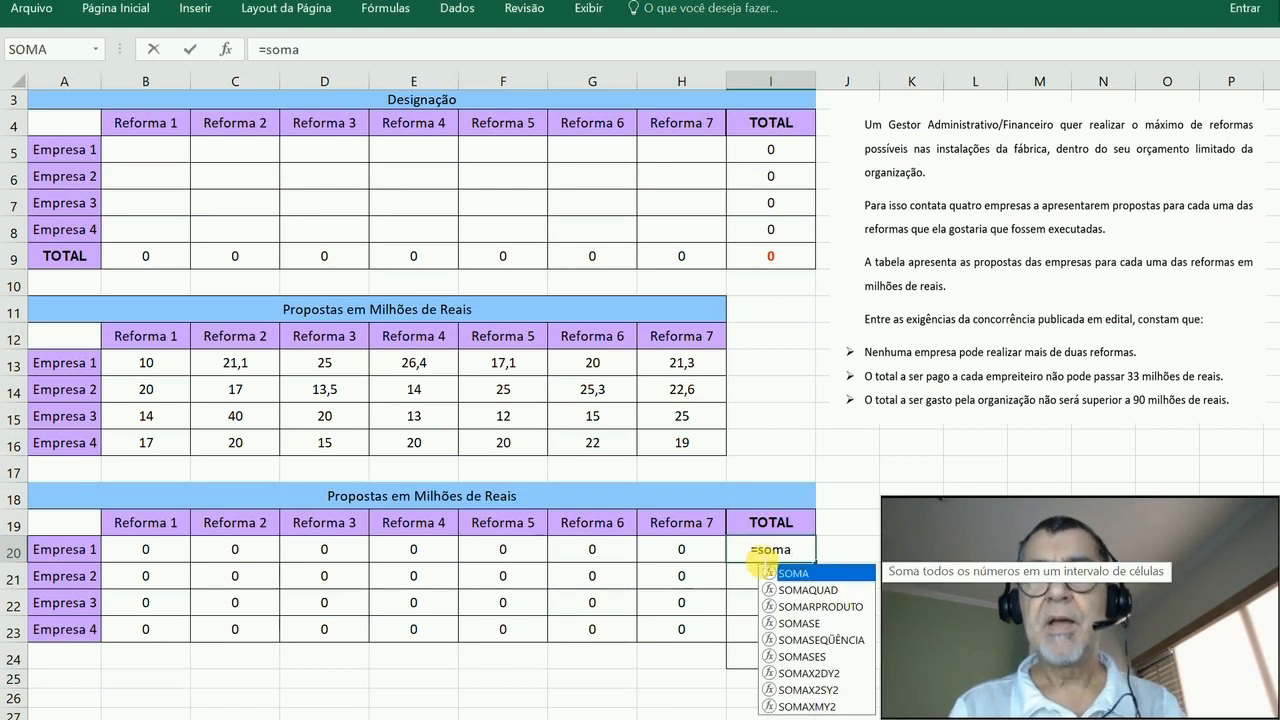
pyautogui.write('(')
pyautogui.moveTo(115, 557); pyautogui.dragTo(661, 567)
pyautogui.write(')')
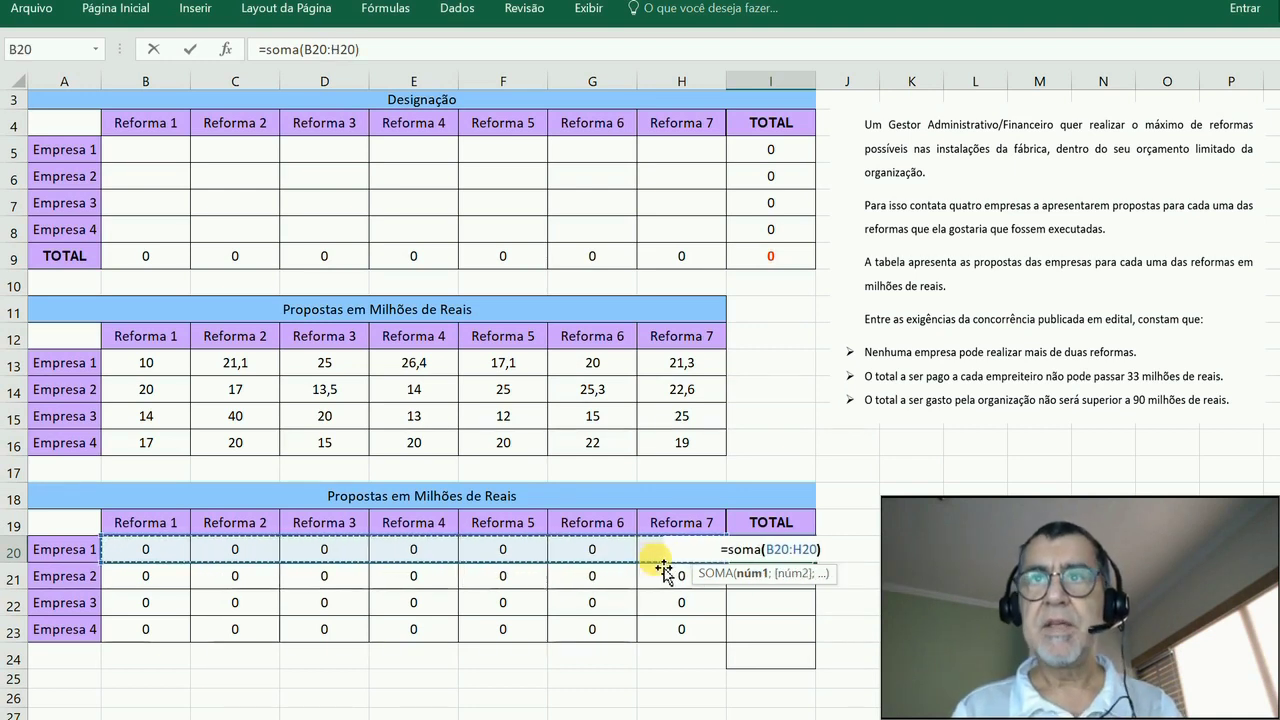
pyautogui.press('Return')
pyautogui.press('Up')
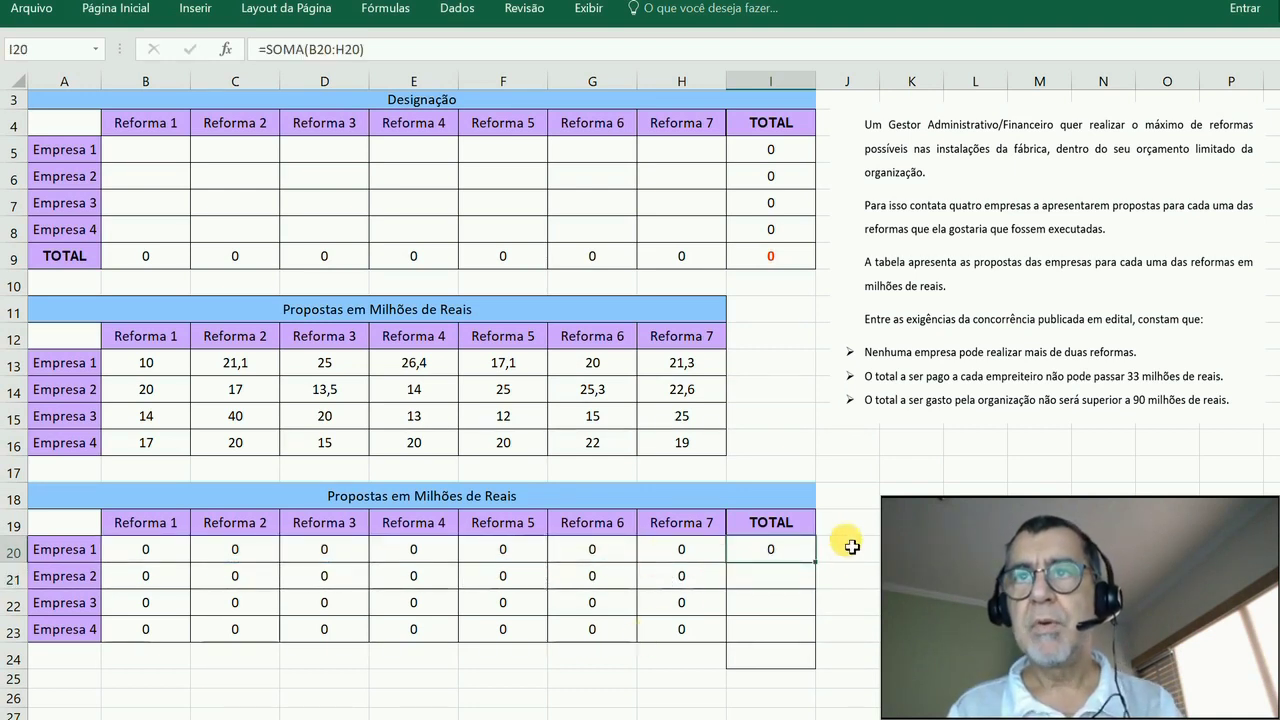
pyautogui.moveTo(823, 568); pyautogui.dragTo(818, 636)
# Enter =SOMA(I20:I23) in I24 as the overall cost total of the lower proposals table
pyautogui.click(758, 656)
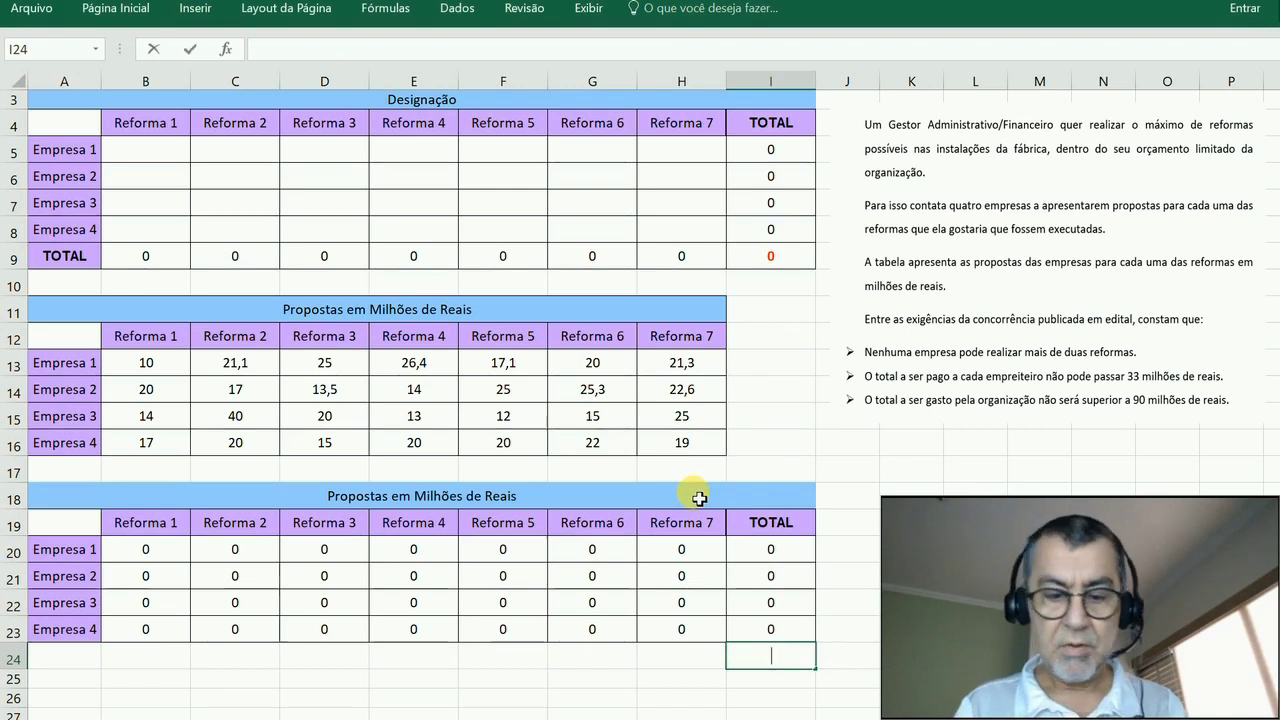
pyautogui.write('=soma(')
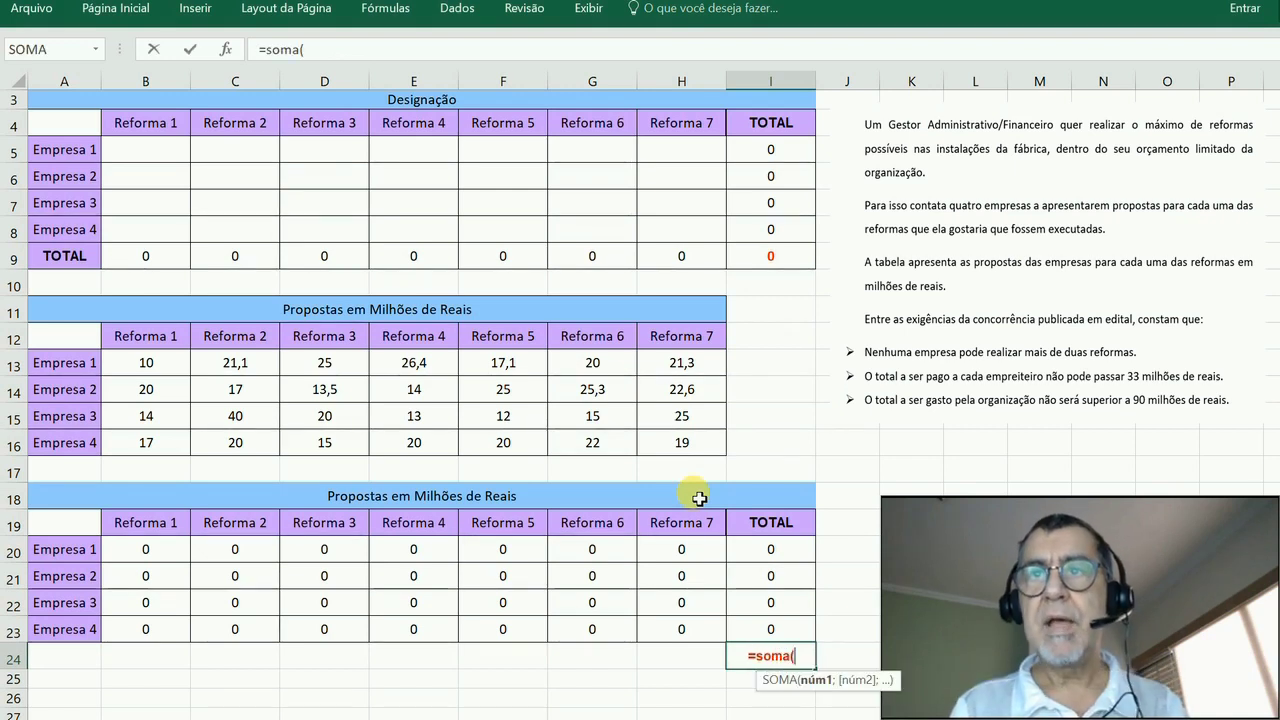
pyautogui.moveTo(744, 555); pyautogui.dragTo(760, 630)
pyautogui.write(')')
pyautogui.press('Return')
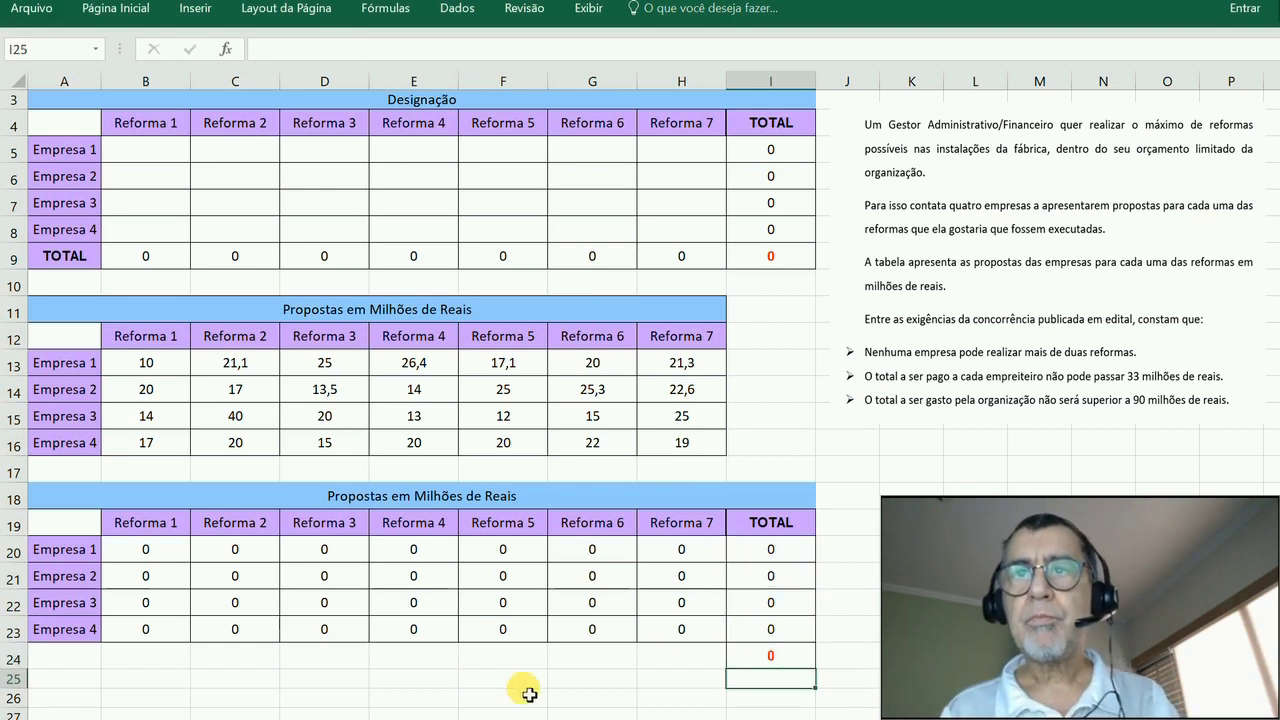
pyautogui.press('Up')
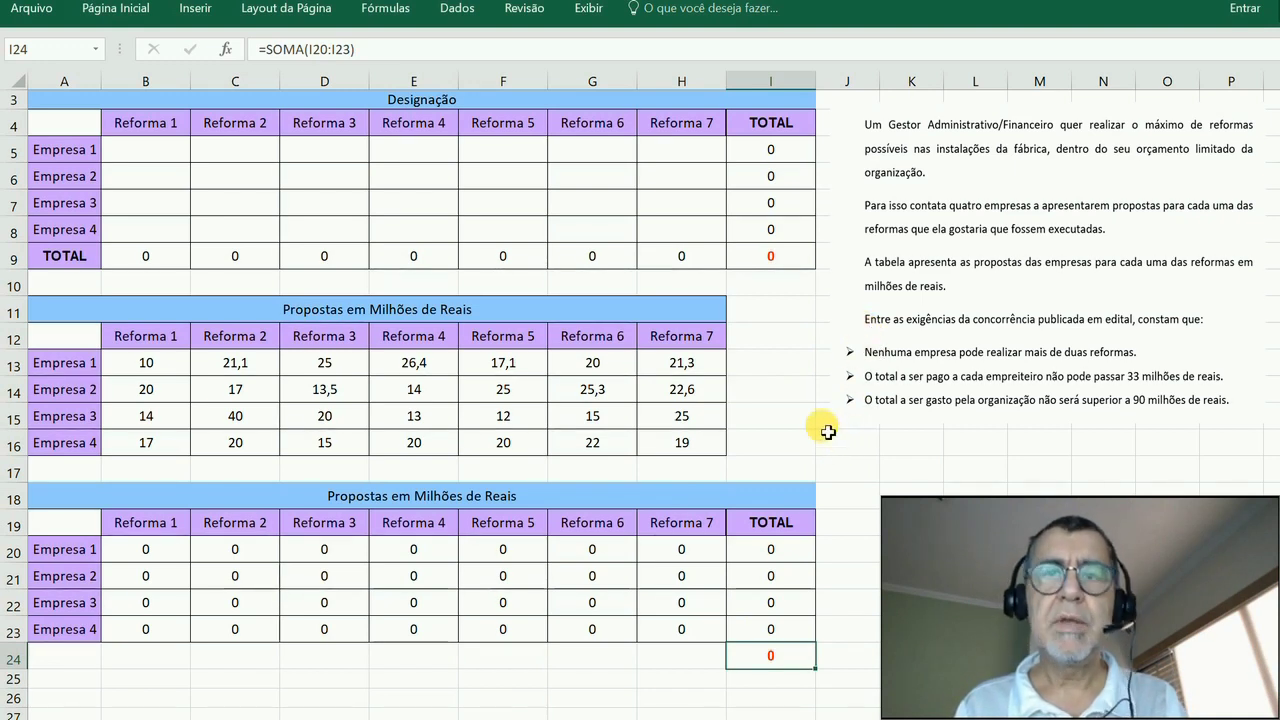
# Set up Solver to maximize the designation grand total in I9 by changing the assignment cells B5:H8
pyautogui.click(470, 11)
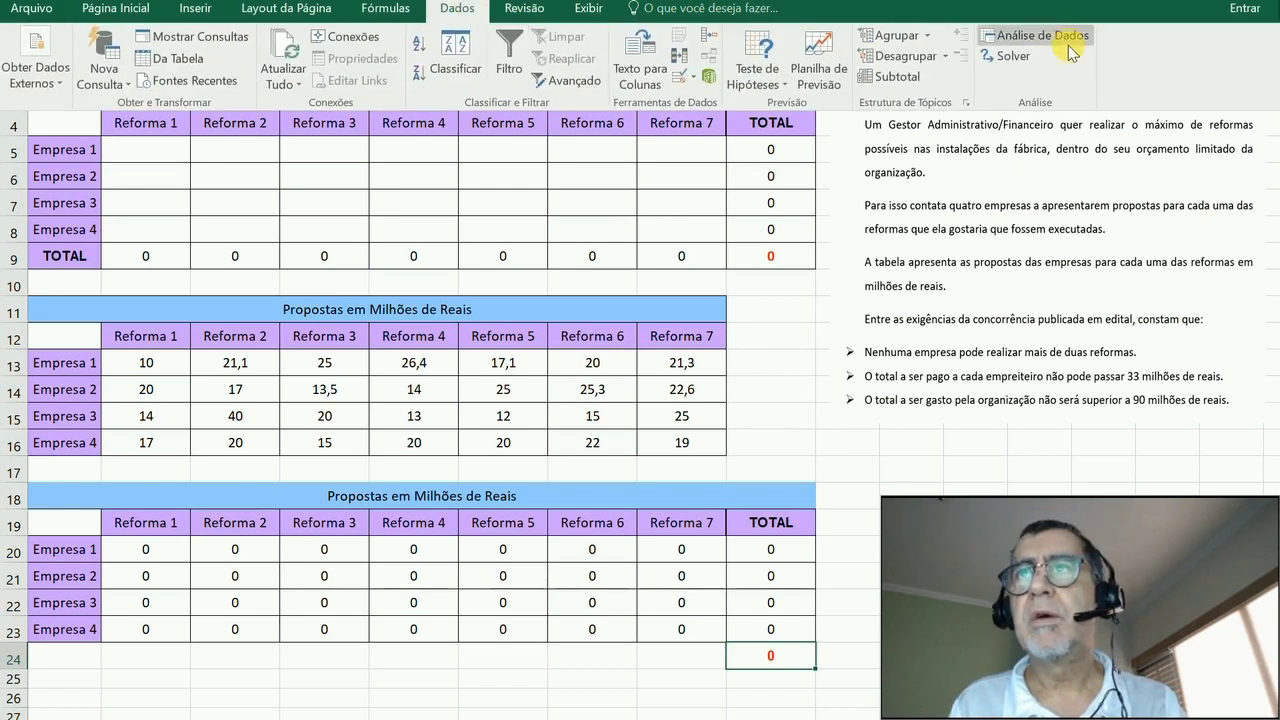
pyautogui.click(1016, 56)
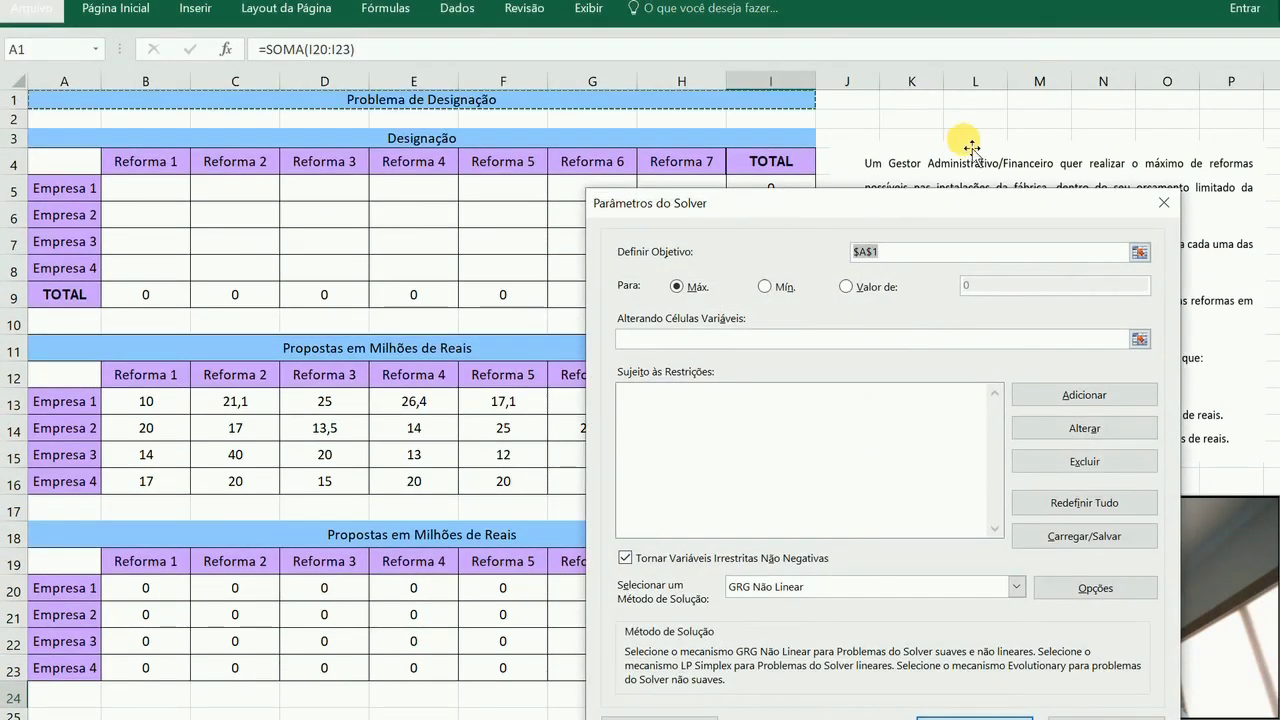
pyautogui.moveTo(950, 208); pyautogui.dragTo(346, 134)
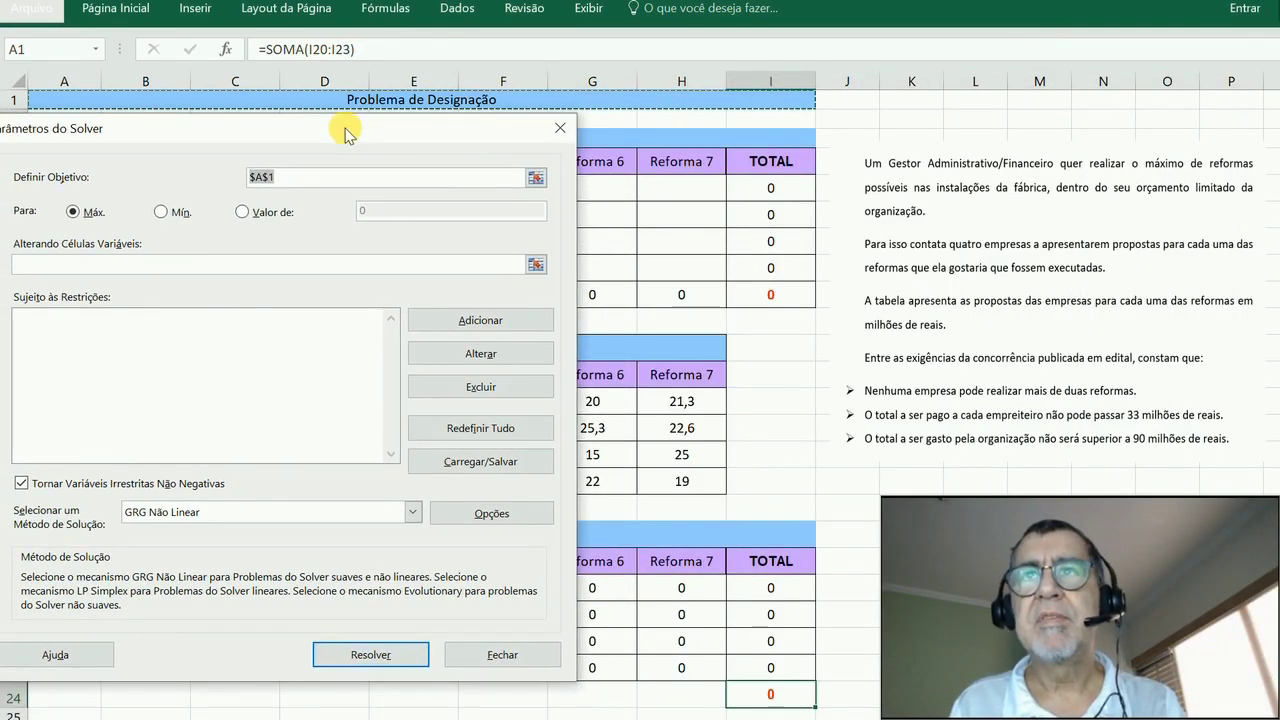
pyautogui.moveTo(358, 134); pyautogui.dragTo(403, 130)
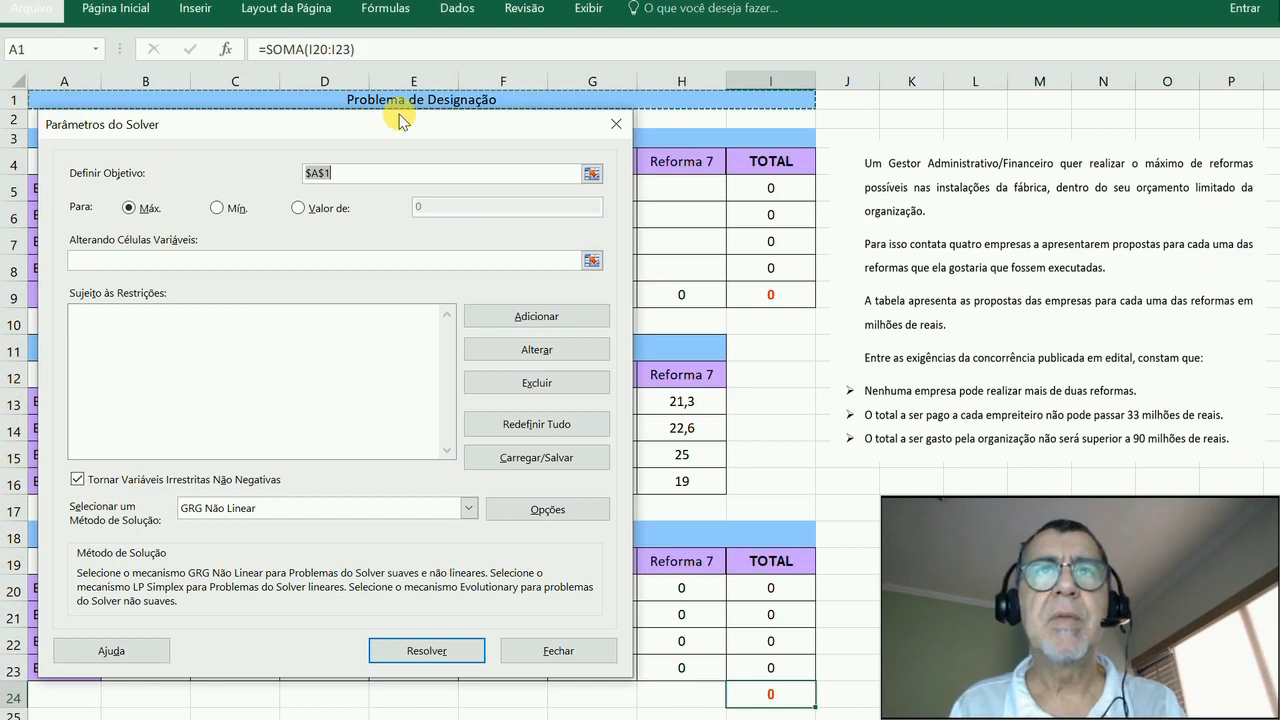
pyautogui.click(778, 303)
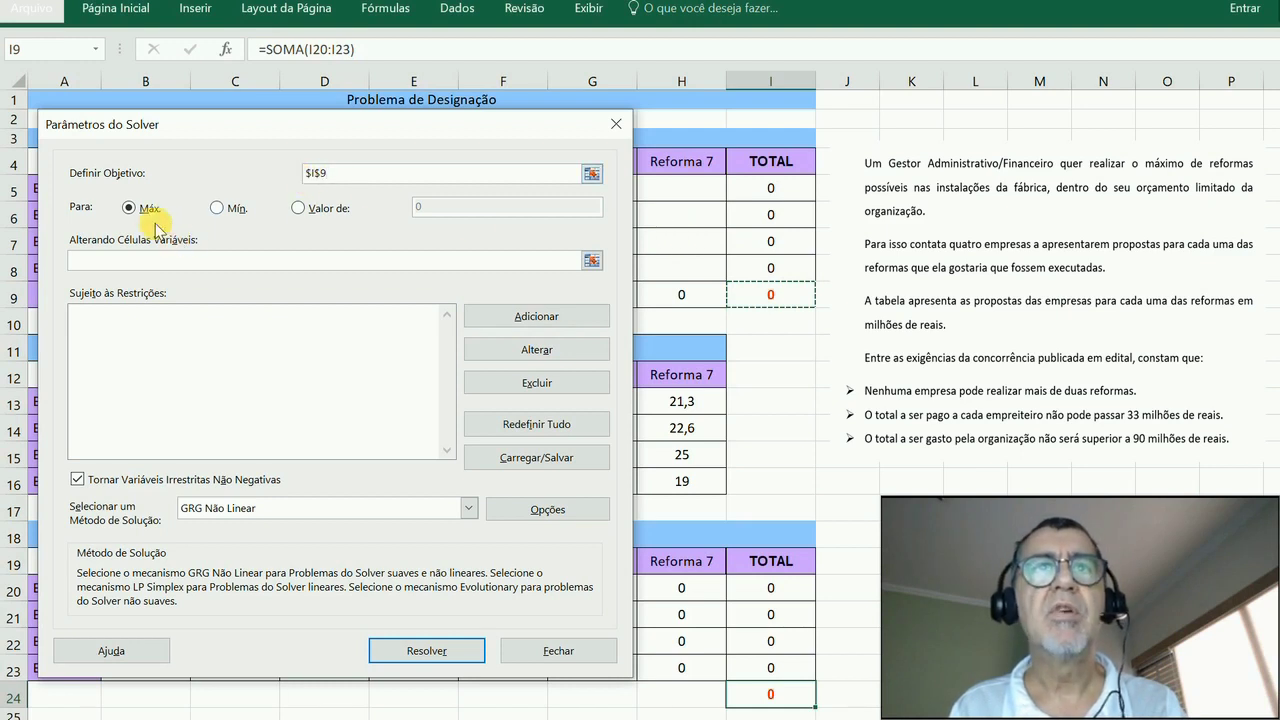
pyautogui.moveTo(226, 133); pyautogui.dragTo(954, 63)
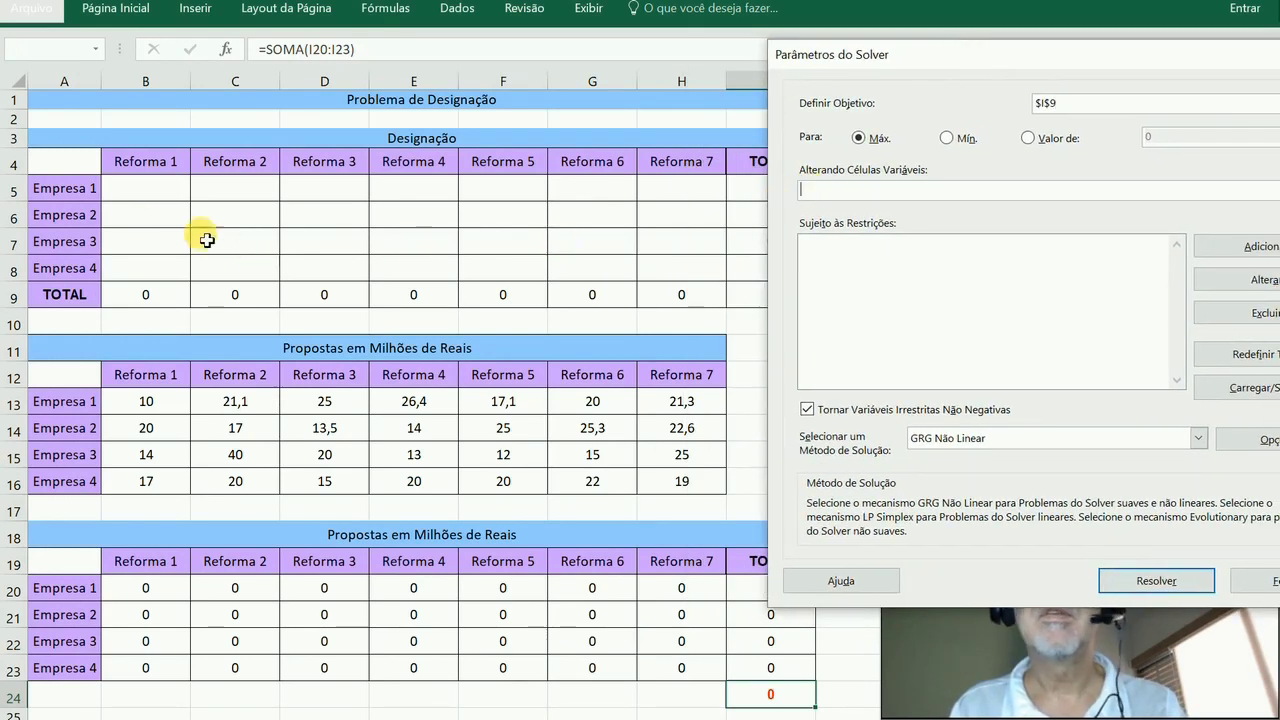
pyautogui.moveTo(129, 194); pyautogui.dragTo(662, 276)
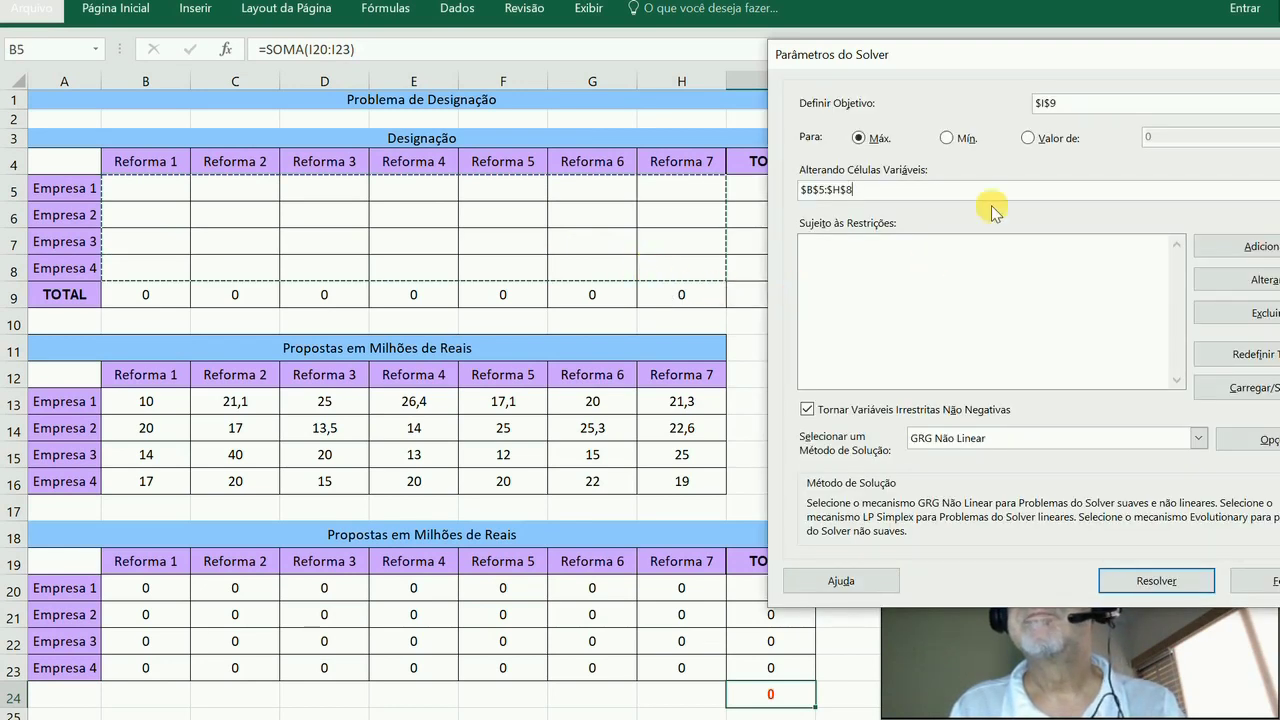
# Add a Solver constraint limiting each company's renovation total, I5:I8, to <= 2
pyautogui.click(1240, 253)
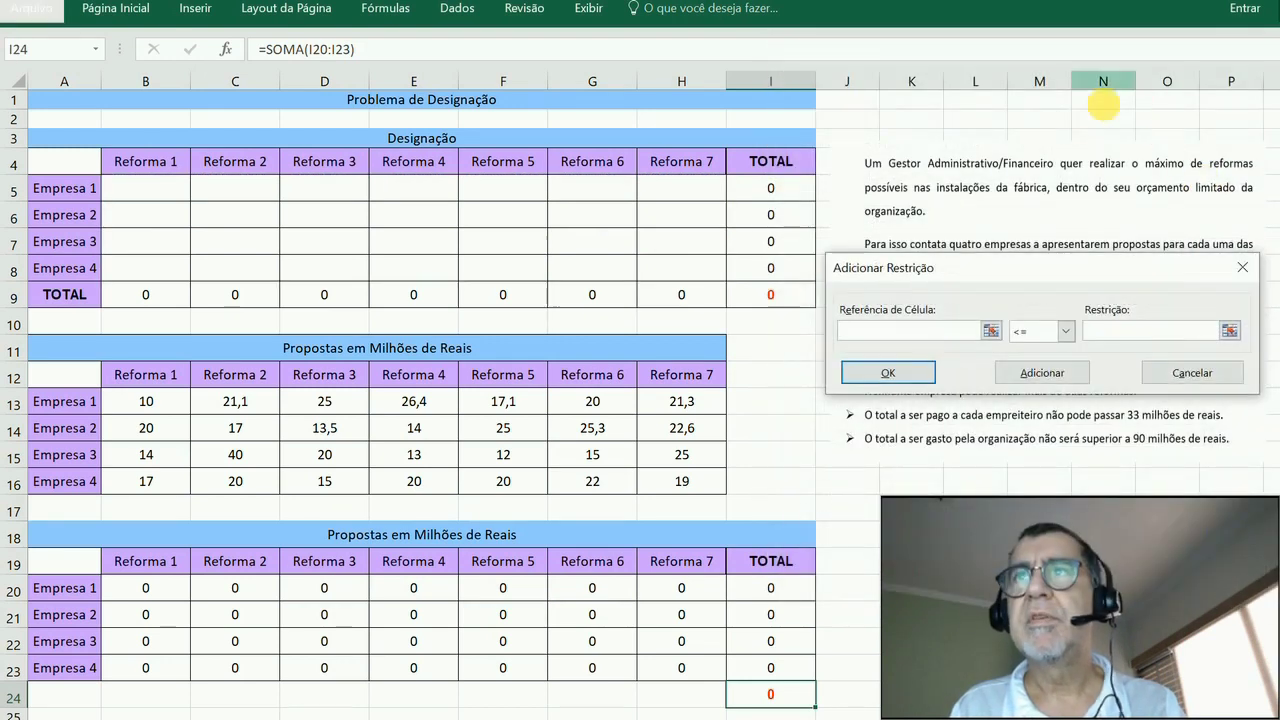
pyautogui.moveTo(1086, 274); pyautogui.dragTo(662, 408)
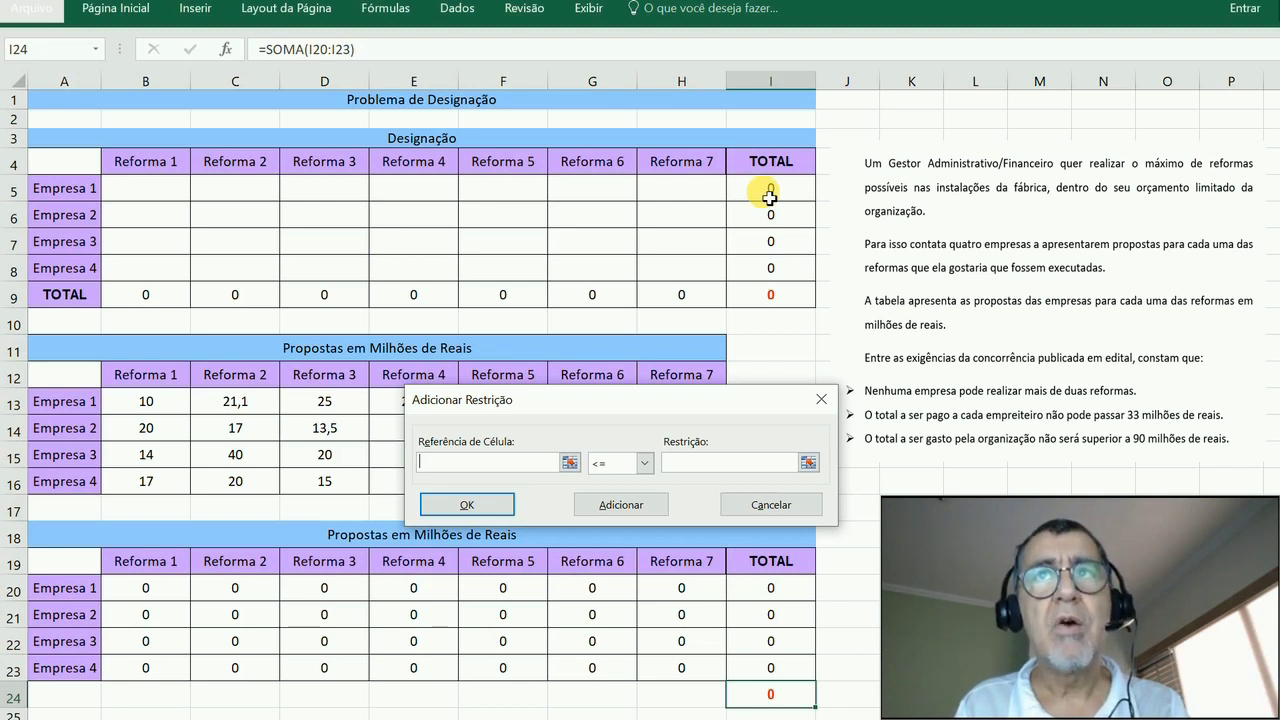
pyautogui.moveTo(756, 191); pyautogui.dragTo(766, 262)
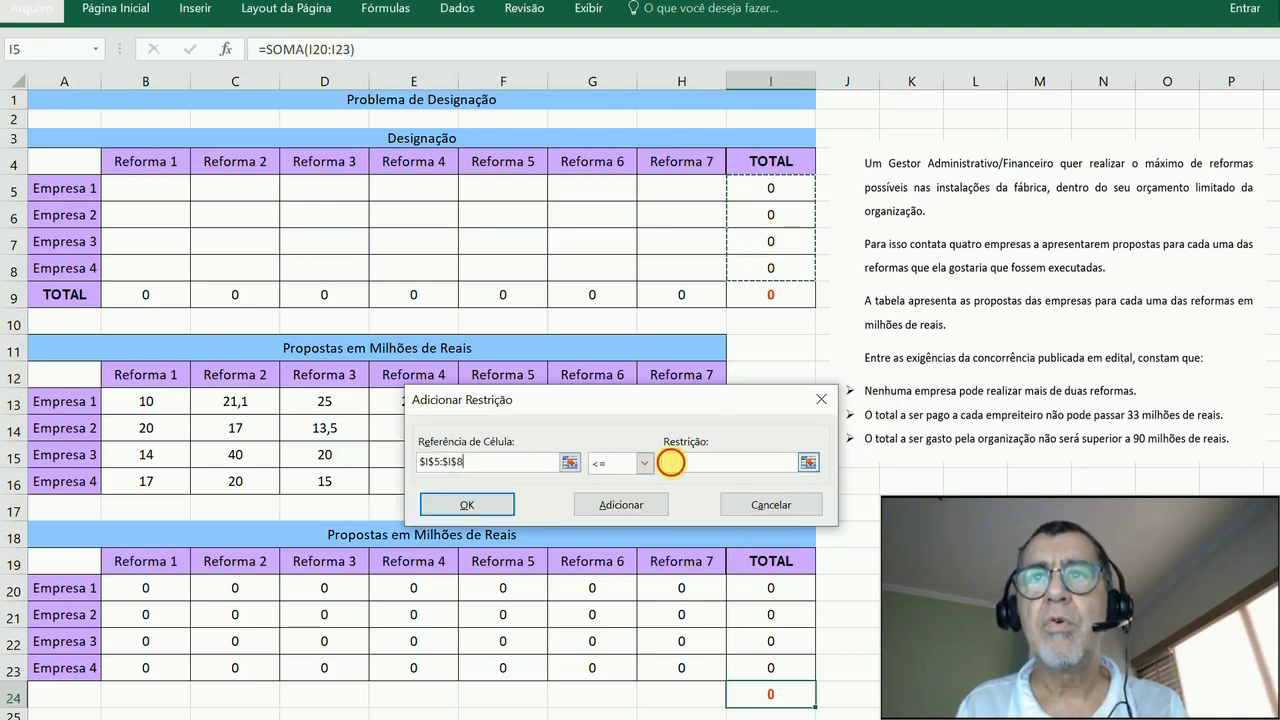
pyautogui.click(670, 462)
pyautogui.write('2')
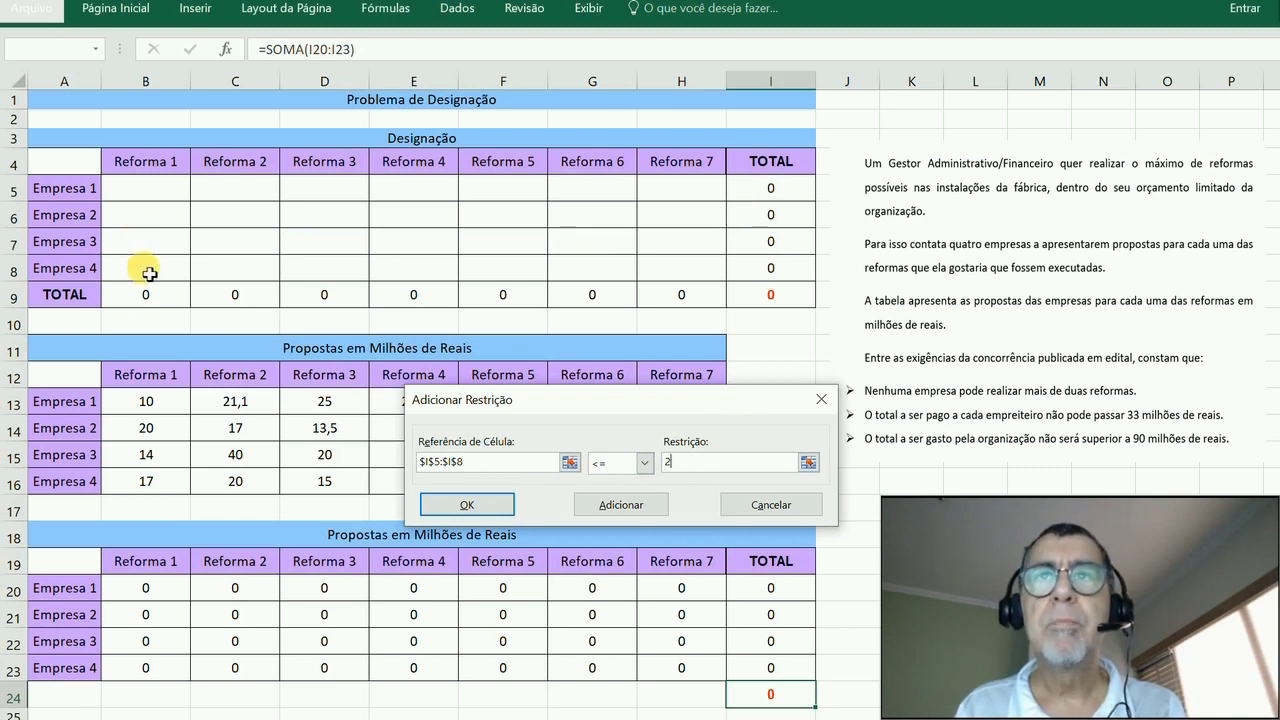
pyautogui.click(622, 505)
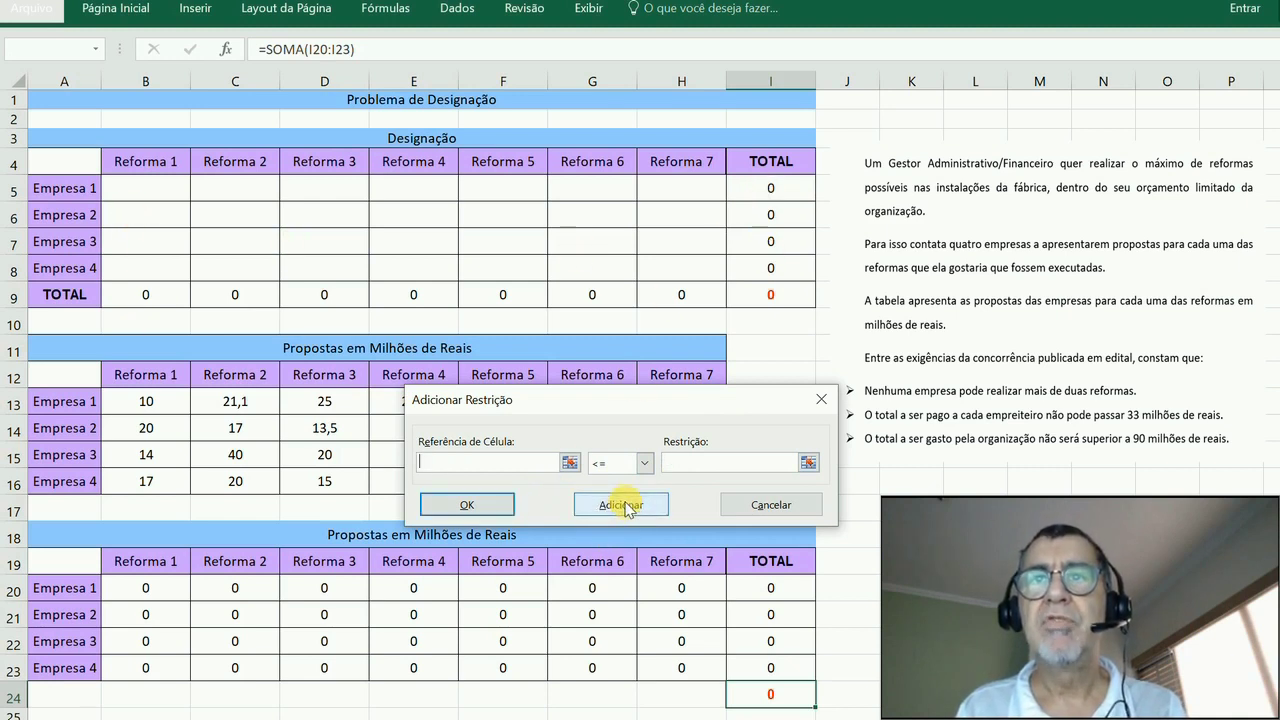
# Add a Solver constraint limiting the per-renovation totals in B9:H9 to <= 1
pyautogui.moveTo(160, 294); pyautogui.dragTo(648, 300)
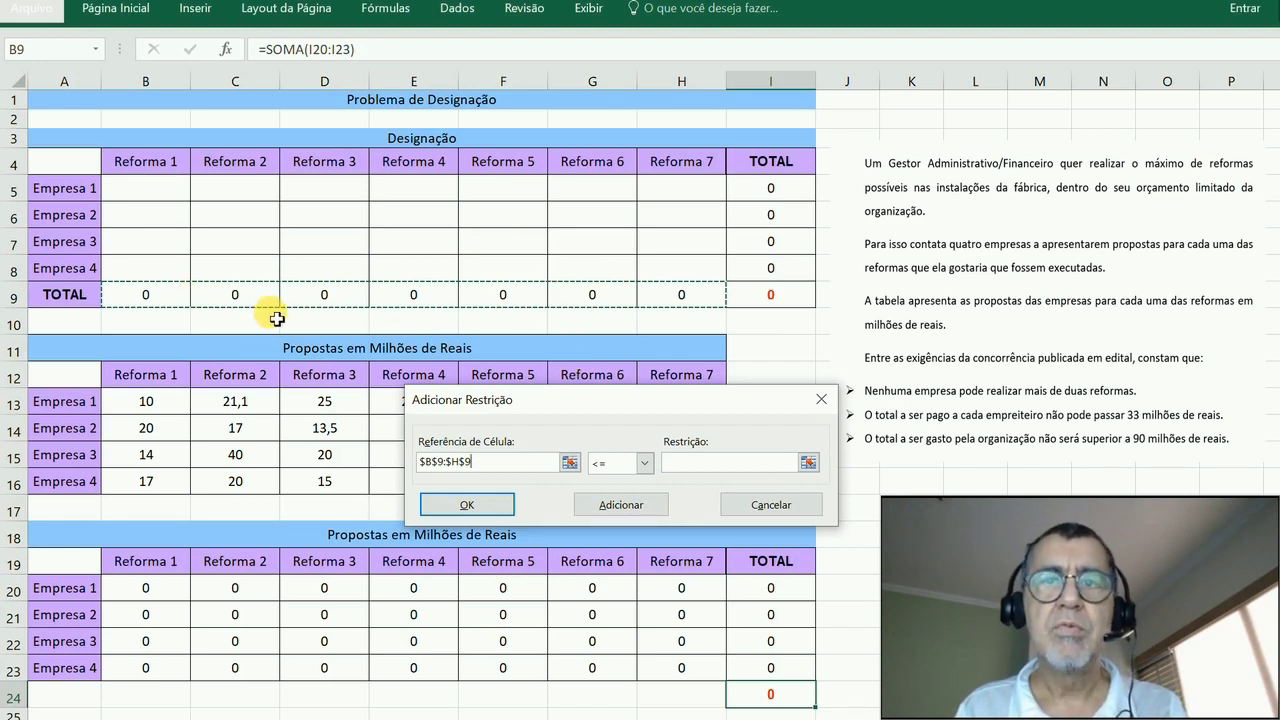
pyautogui.click(673, 463)
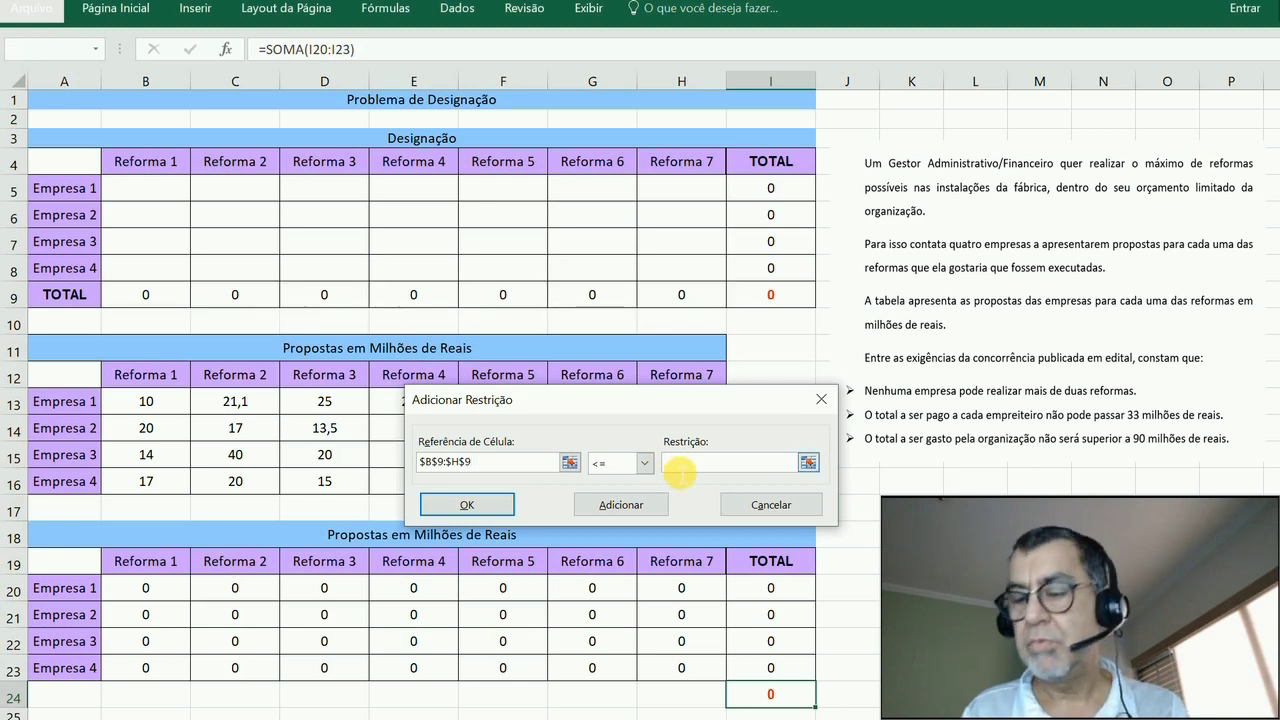
pyautogui.write('1')
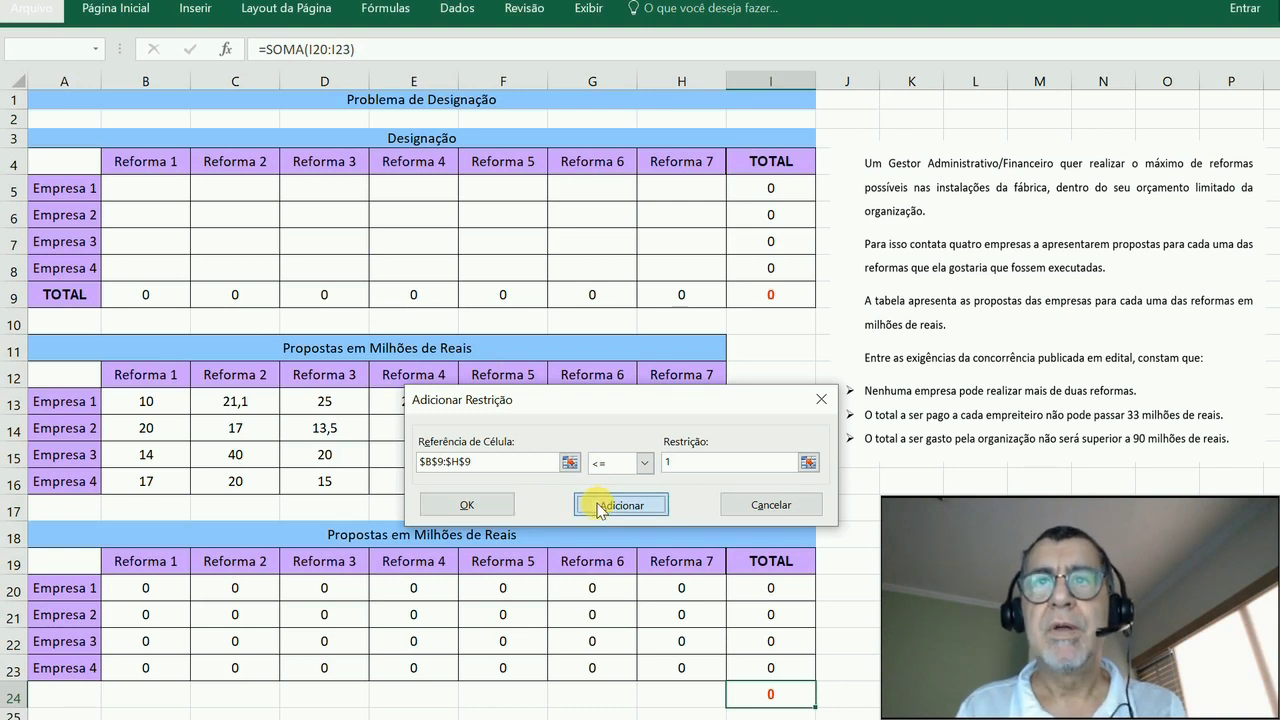
pyautogui.click(600, 506)
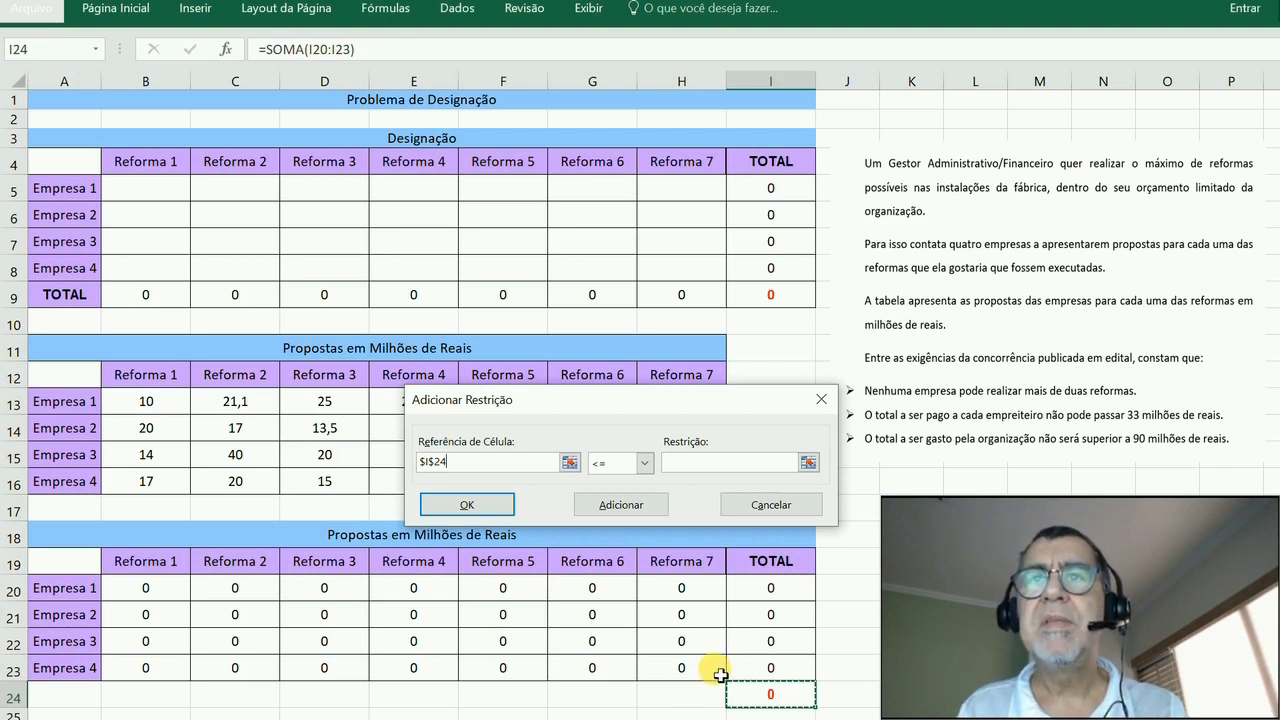
# Add a Solver constraint limiting the overall cost total in I24 to <= 90
pyautogui.click(688, 462)
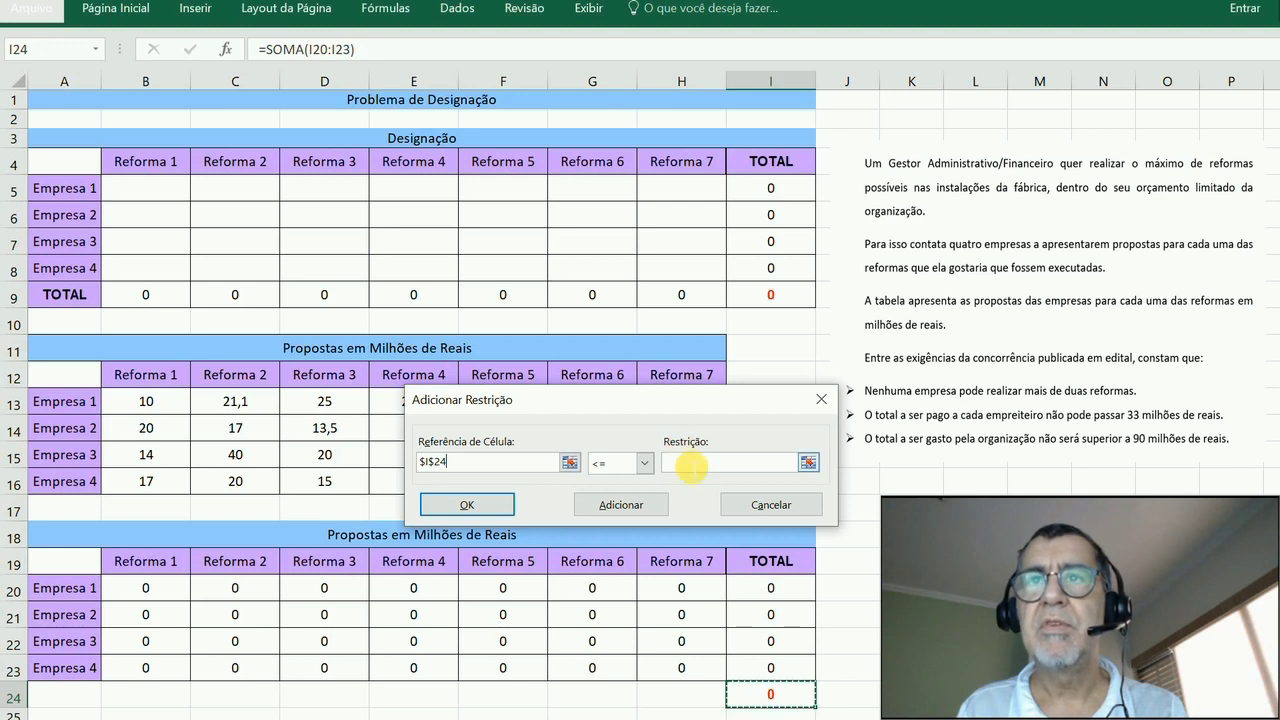
pyautogui.write('90')
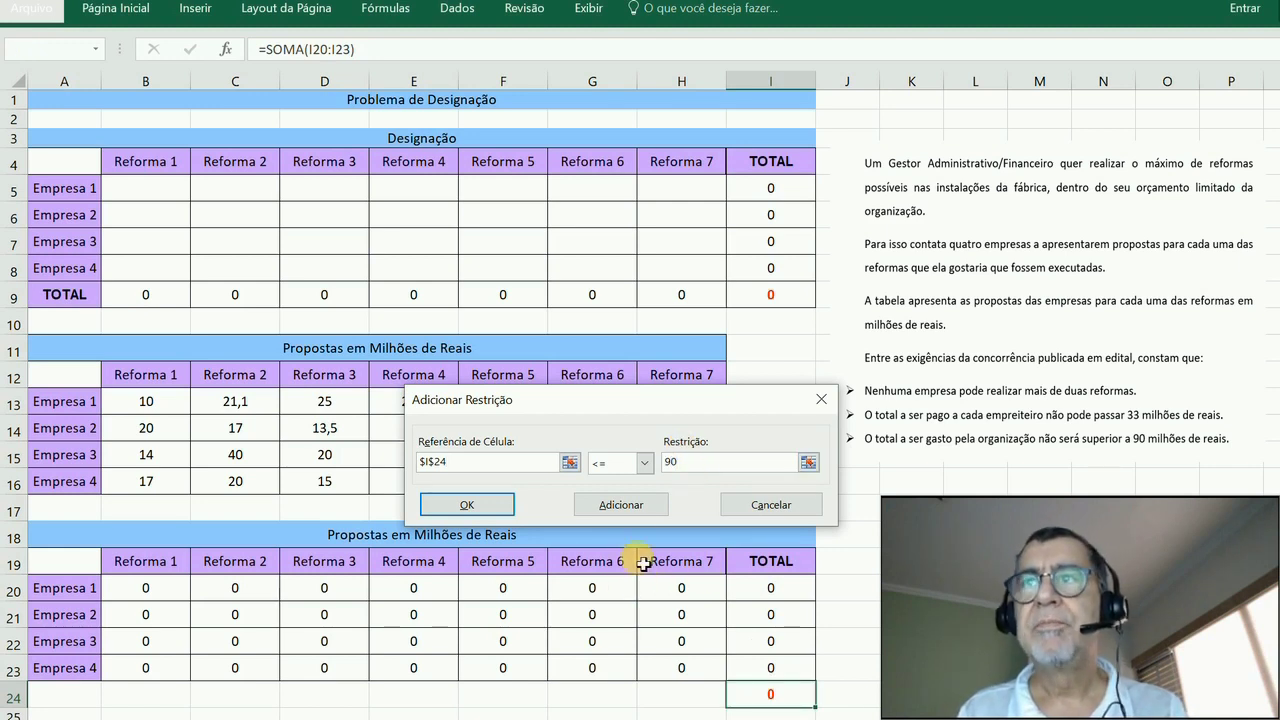
pyautogui.click(621, 505)
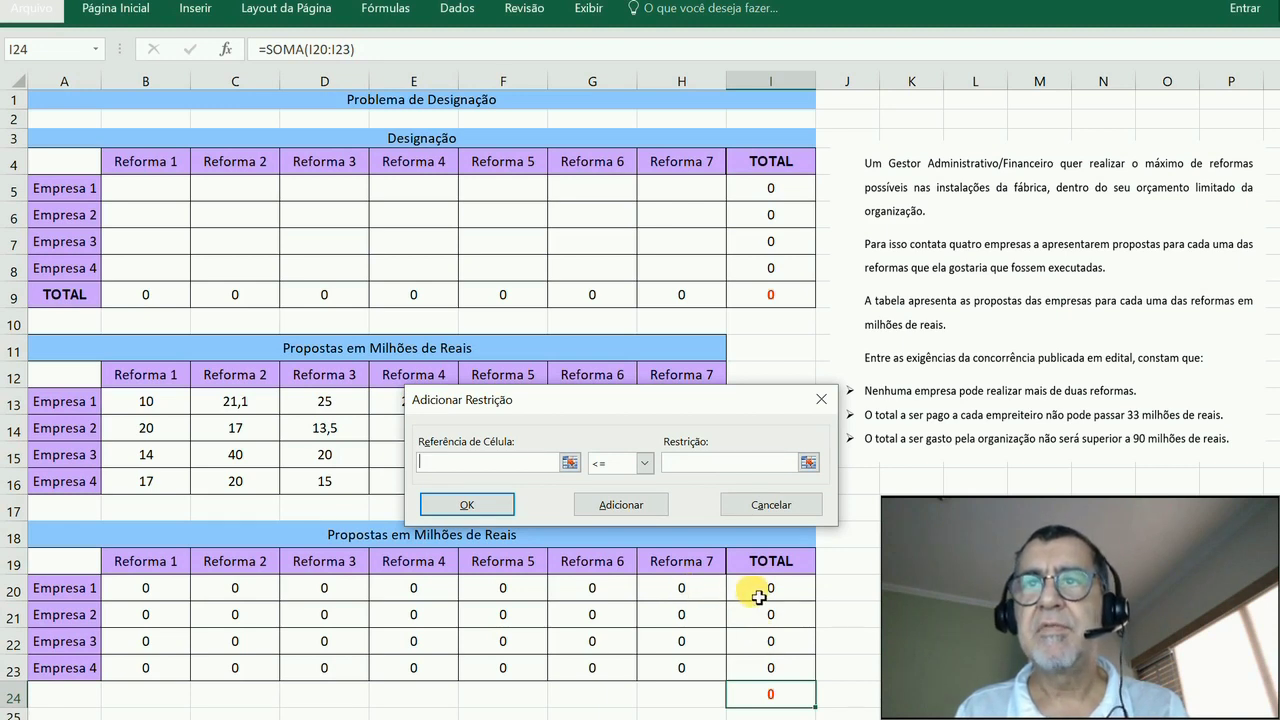
# Add a final constraint limiting the company cost totals in I20:I23 to <= 33 and return to the Solver parameters
pyautogui.moveTo(760, 597); pyautogui.dragTo(766, 663)
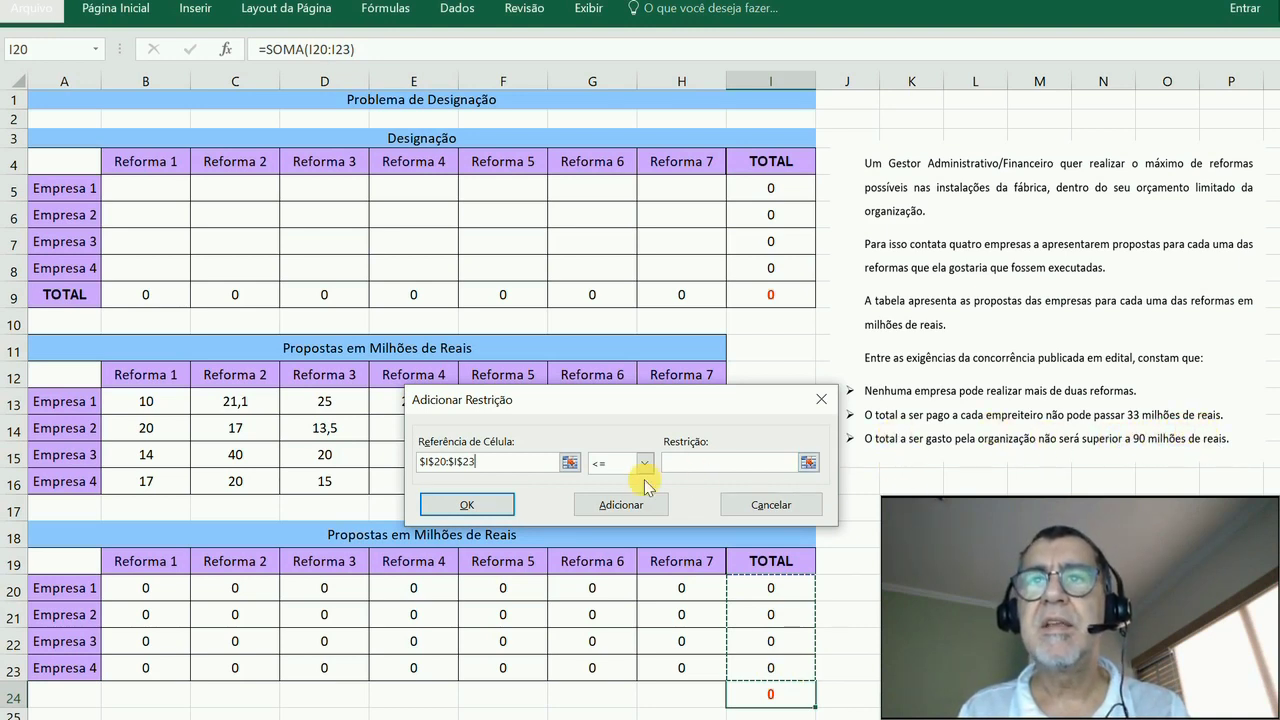
pyautogui.click(681, 462)
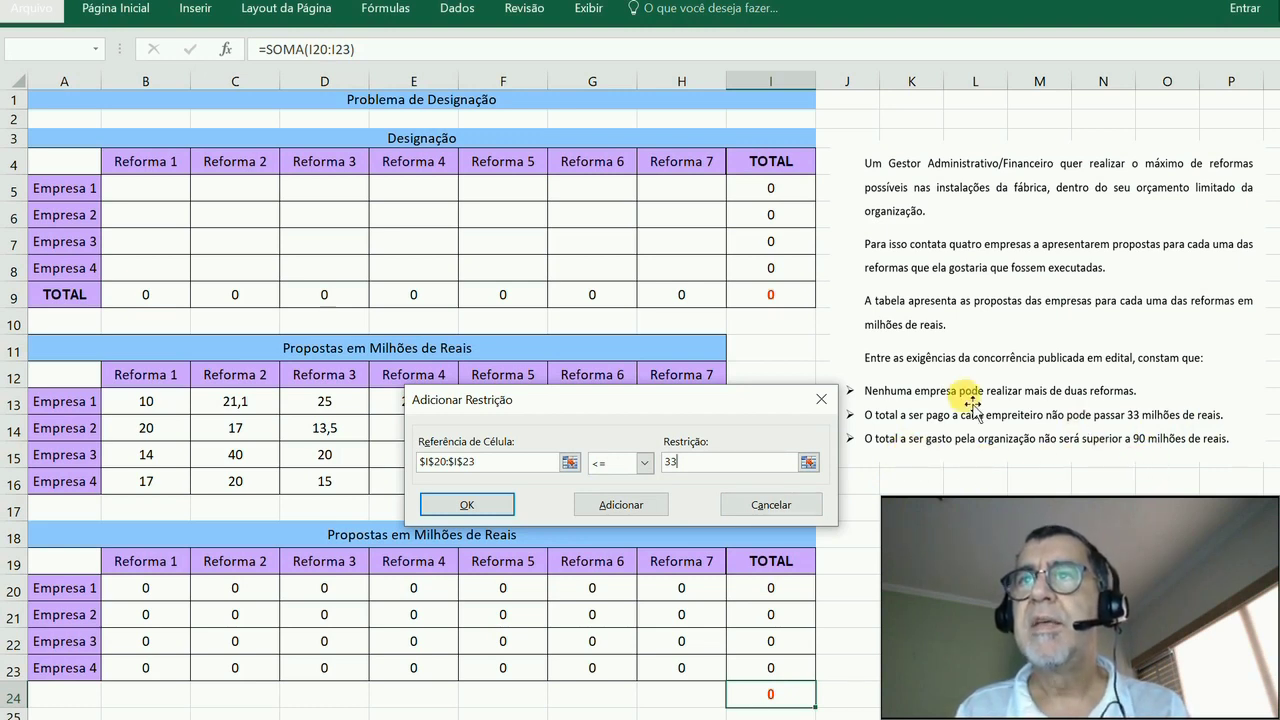
pyautogui.click(498, 509)
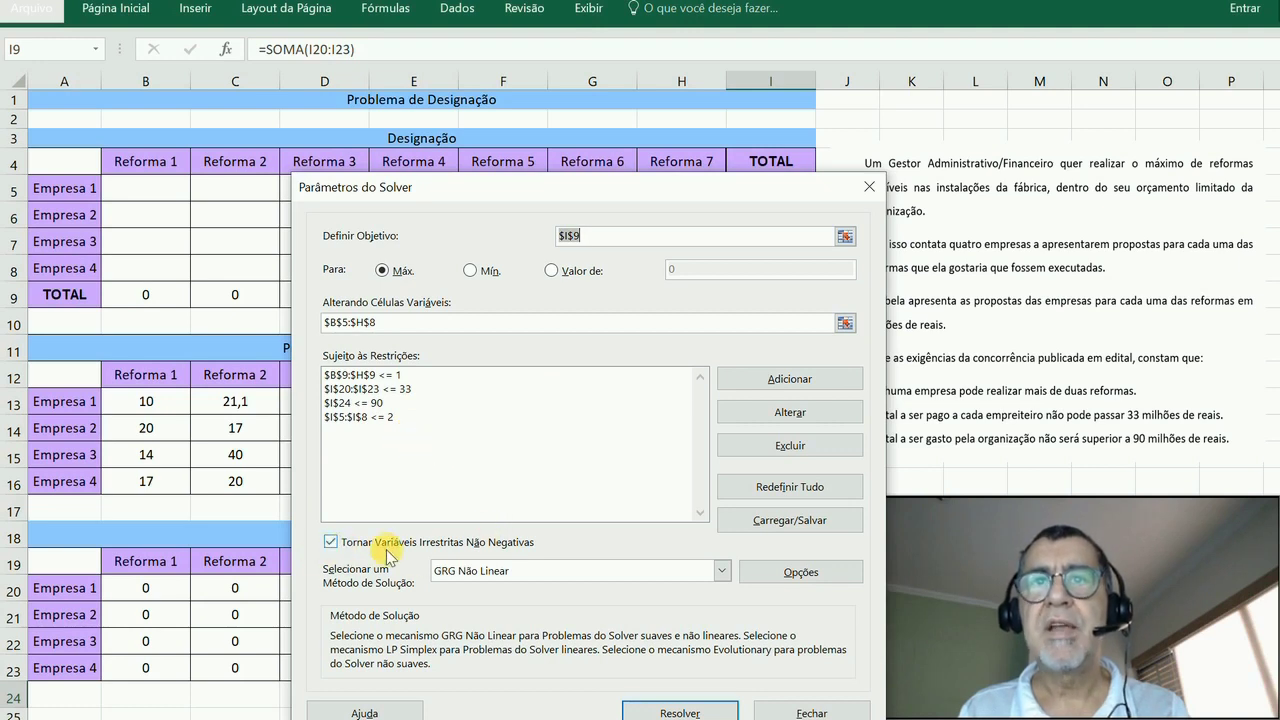
# Solve the model with the LP Simplex method and keep the Solver solution
pyautogui.click(721, 570)
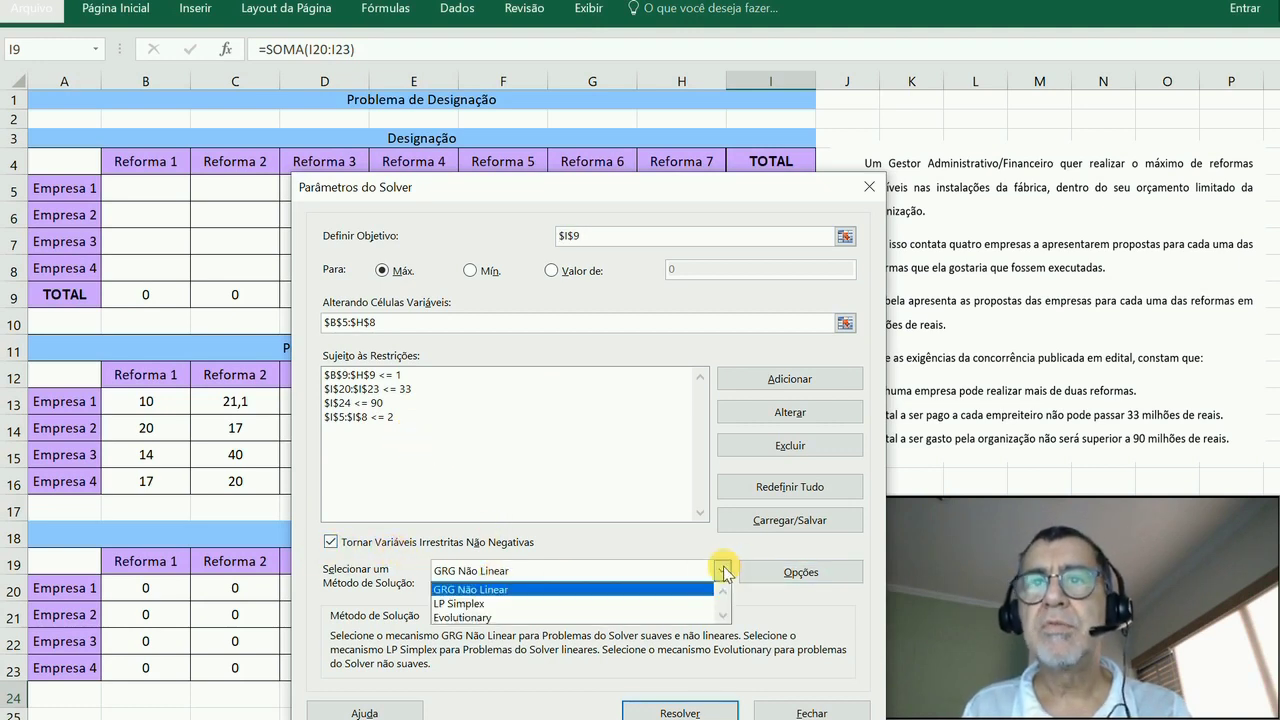
pyautogui.click(588, 604)
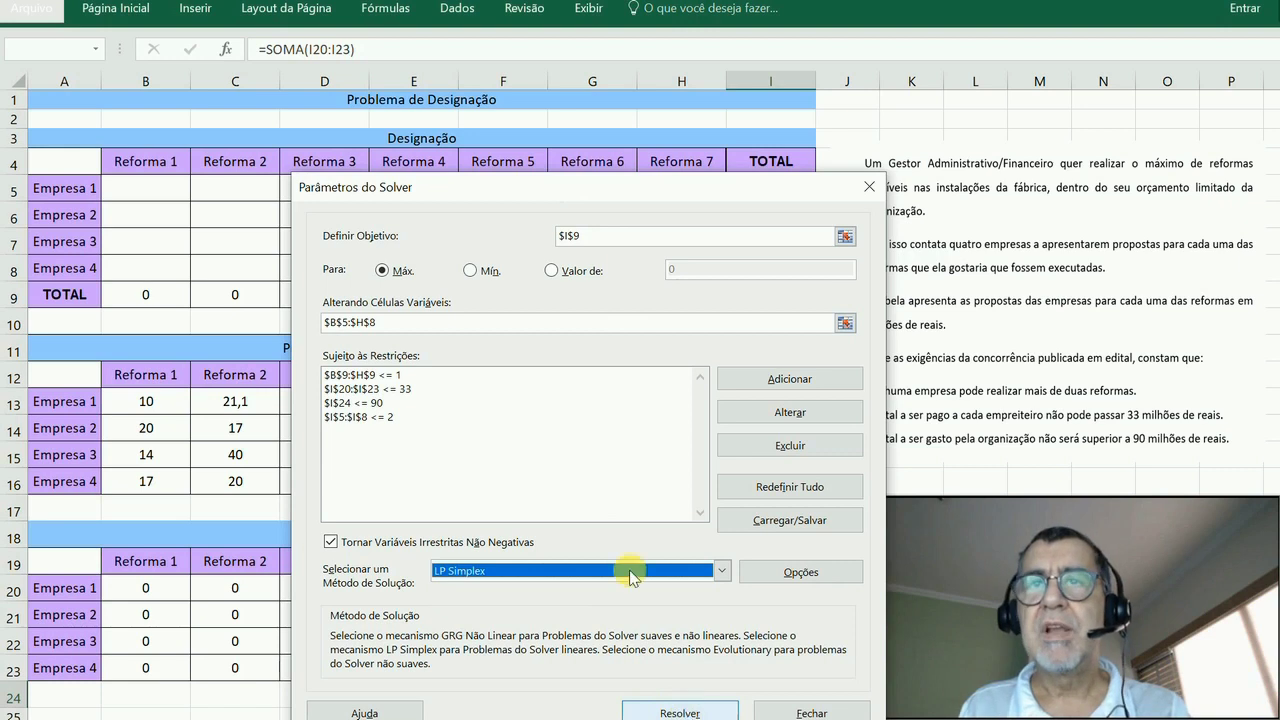
pyautogui.moveTo(490, 187); pyautogui.dragTo(427, 81)
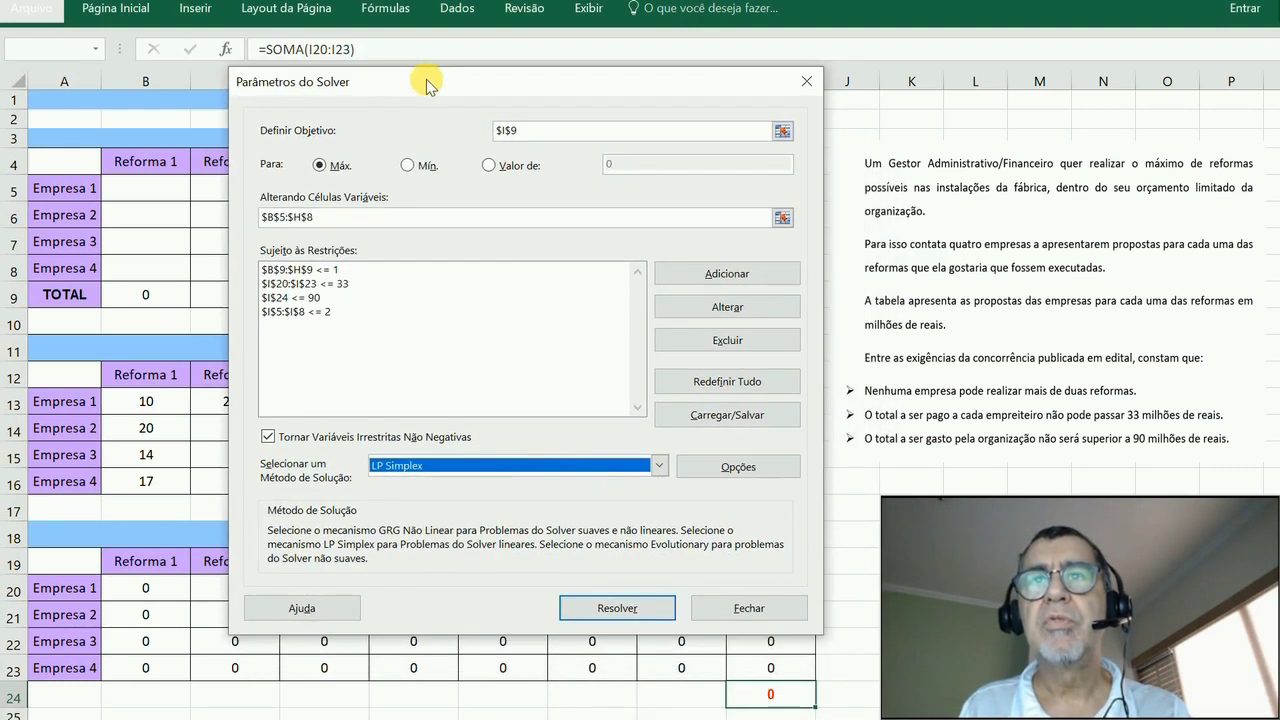
pyautogui.click(618, 610)
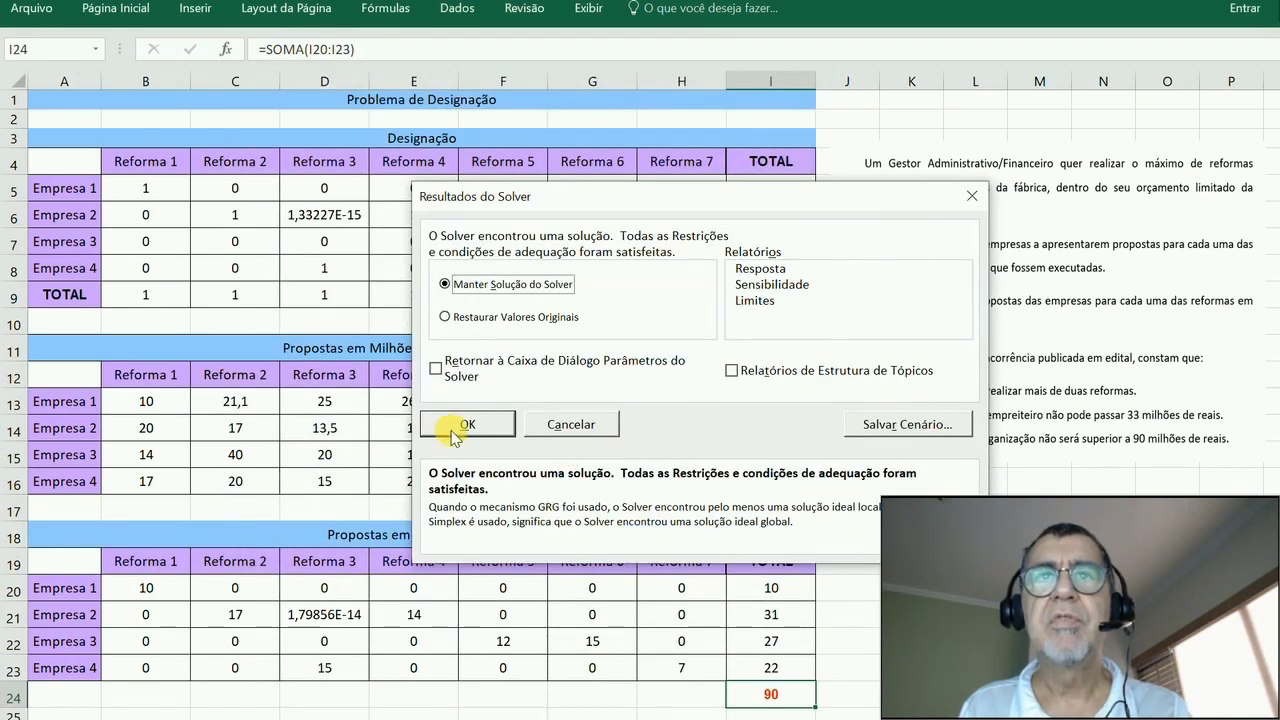
pyautogui.click(441, 426)
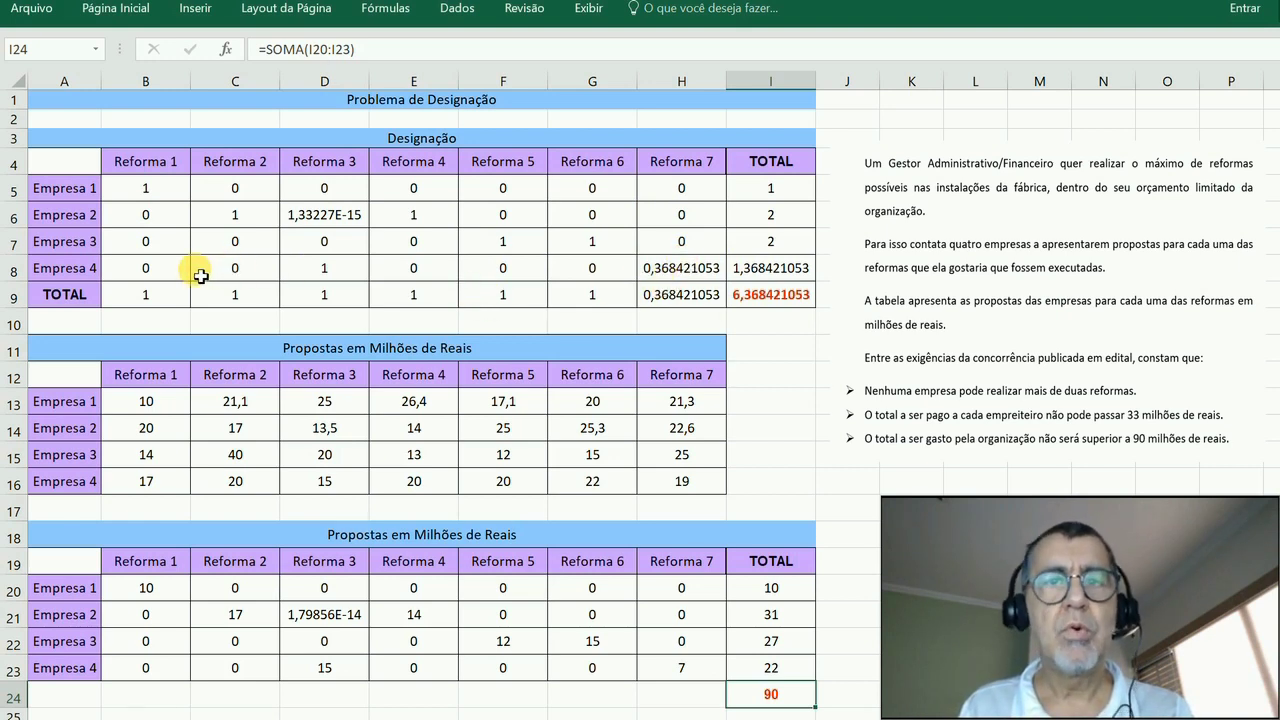
# Add a Solver constraint making the assignment cells B5:H8 binary, and solve the model again, keeping the solution
pyautogui.click(460, 12)
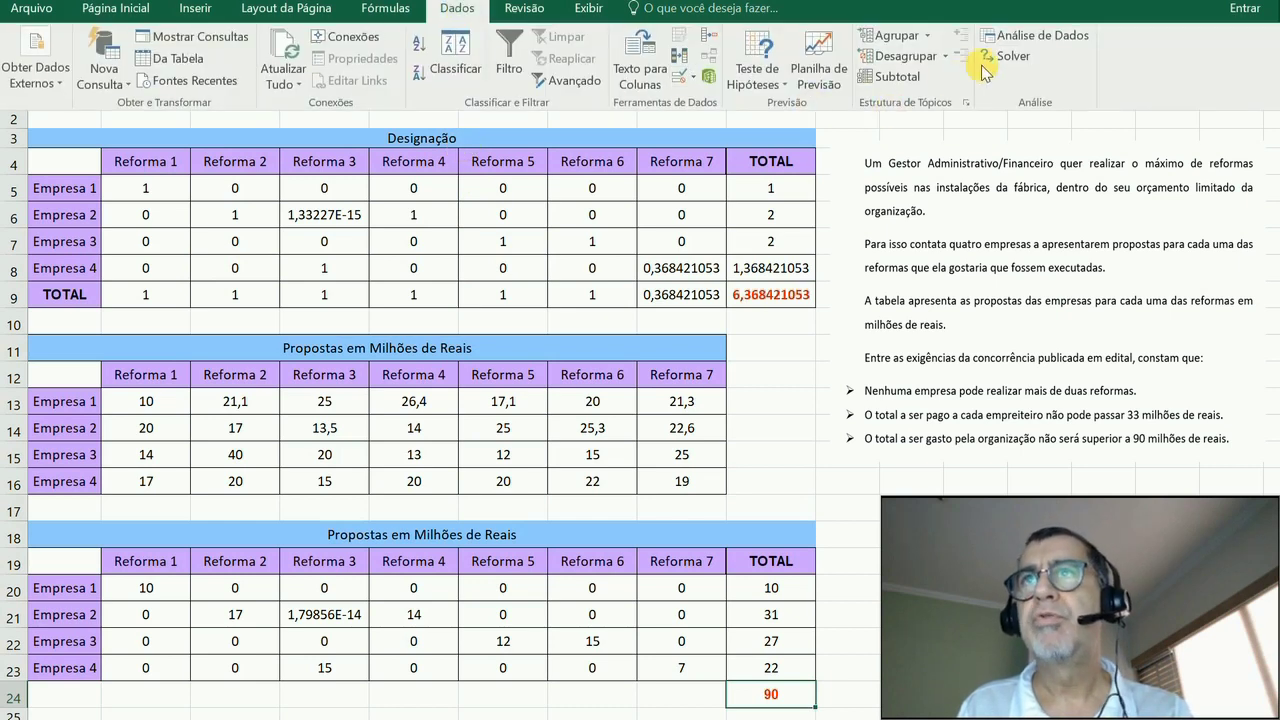
pyautogui.click(1008, 58)
pyautogui.moveTo(621, 89); pyautogui.dragTo(1016, 67)
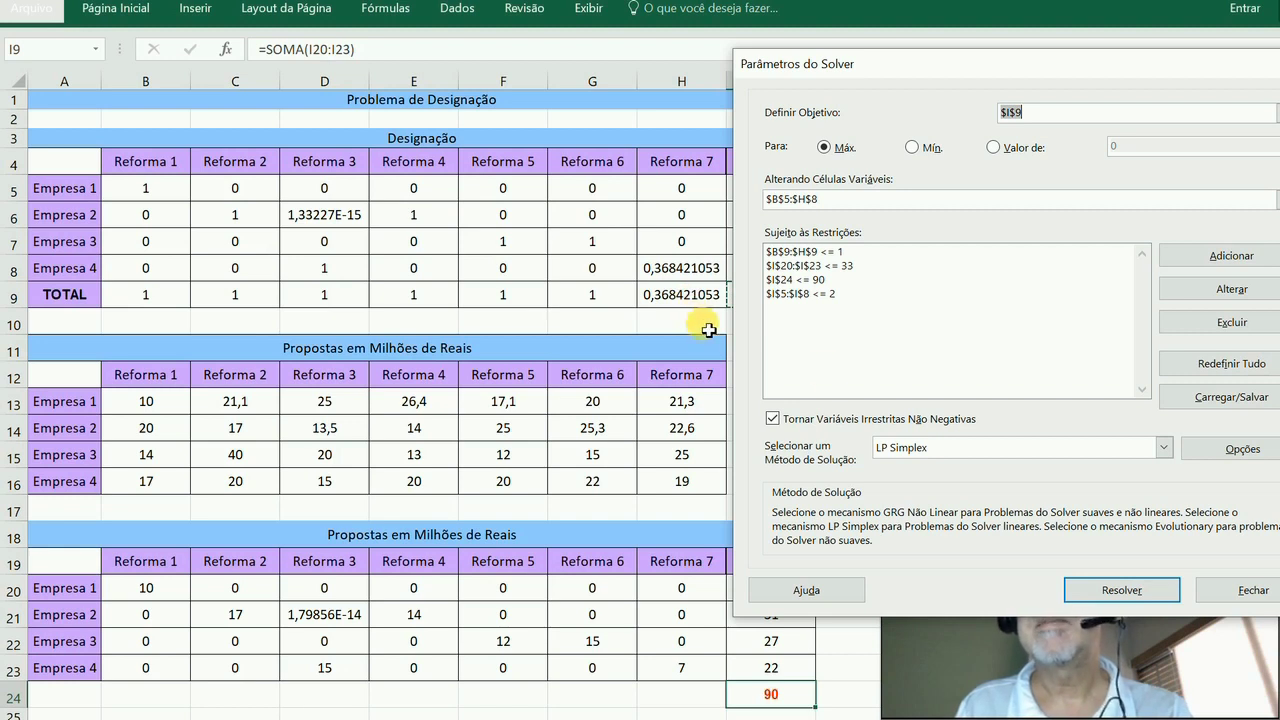
pyautogui.click(1205, 260)
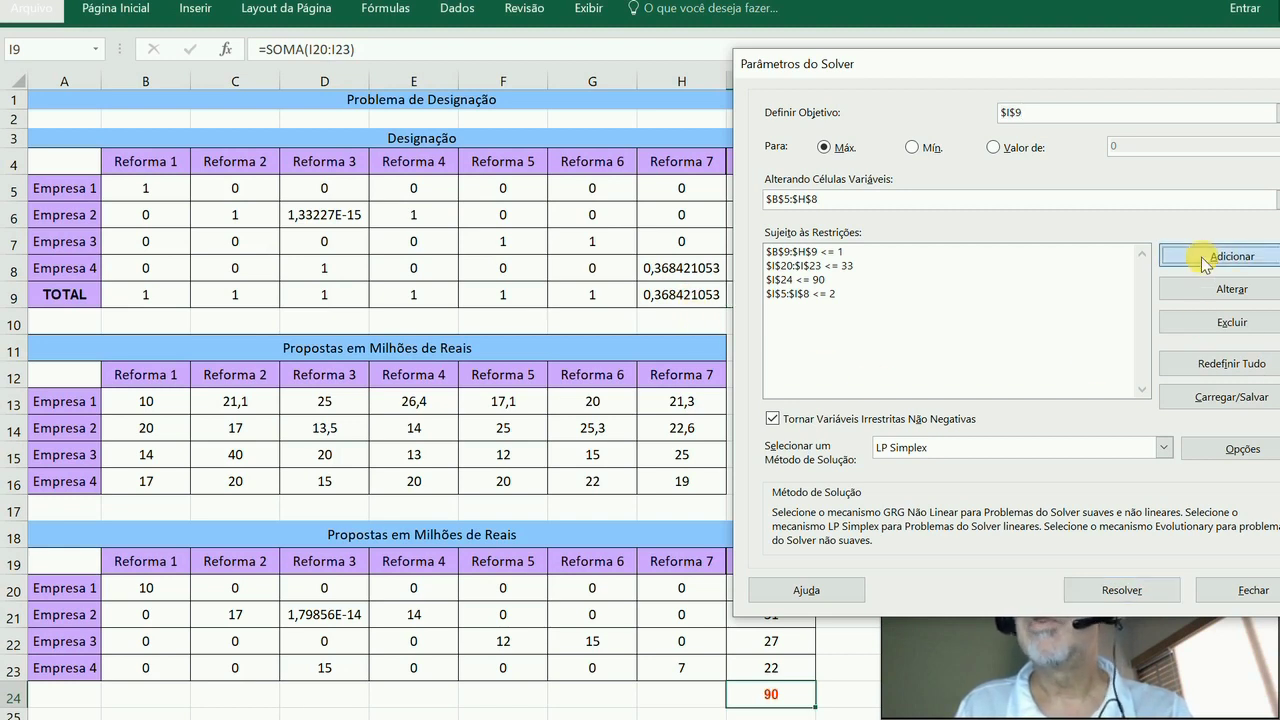
pyautogui.click(151, 187)
pyautogui.moveTo(151, 187); pyautogui.dragTo(667, 262)
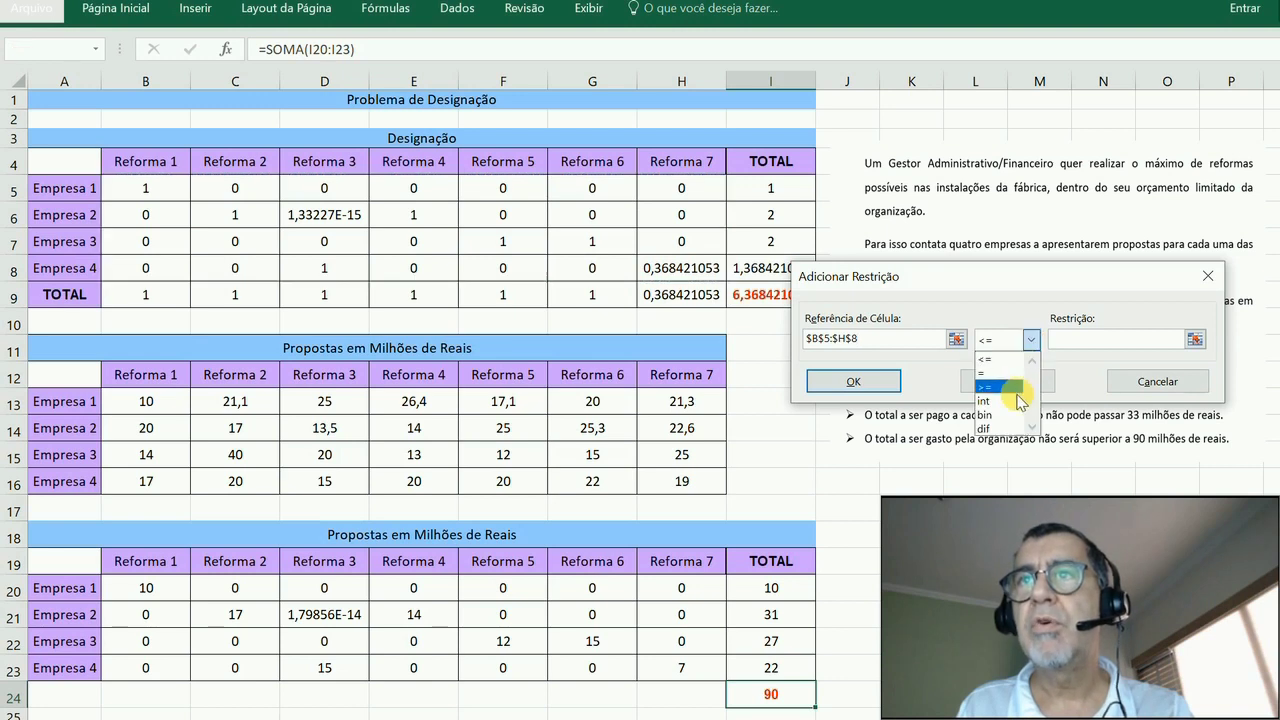
pyautogui.click(985, 414)
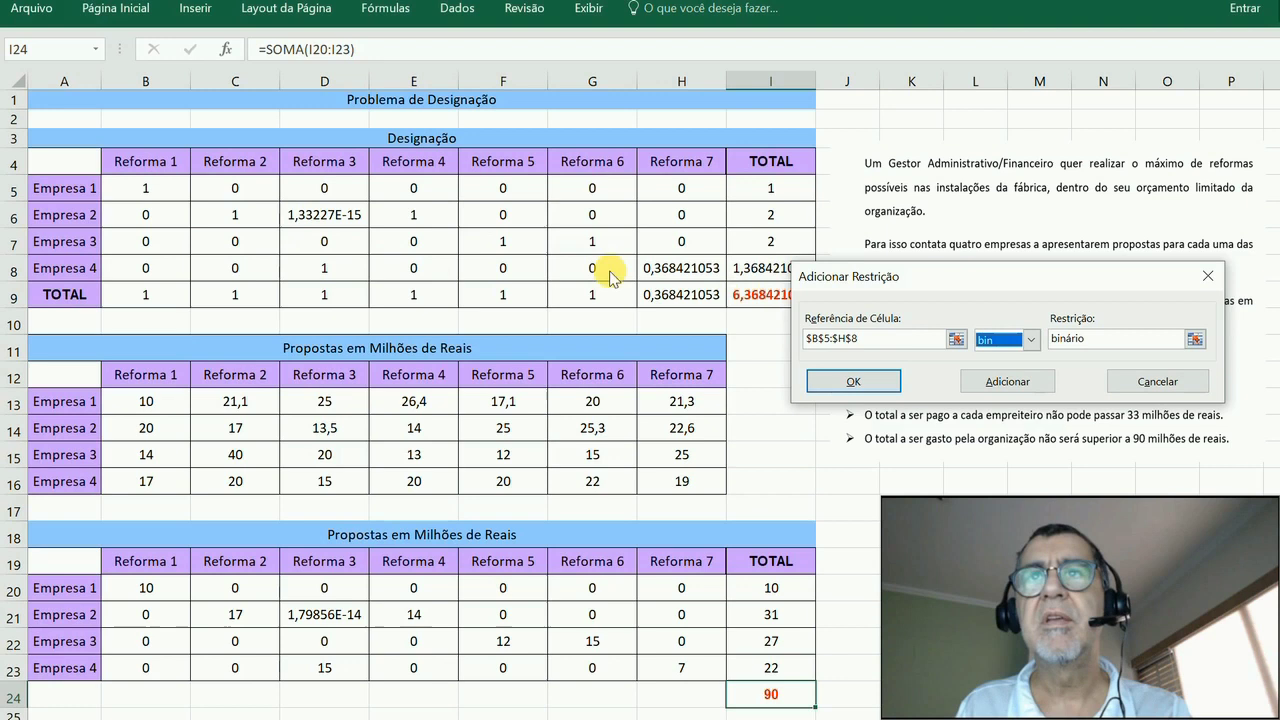
pyautogui.click(855, 382)
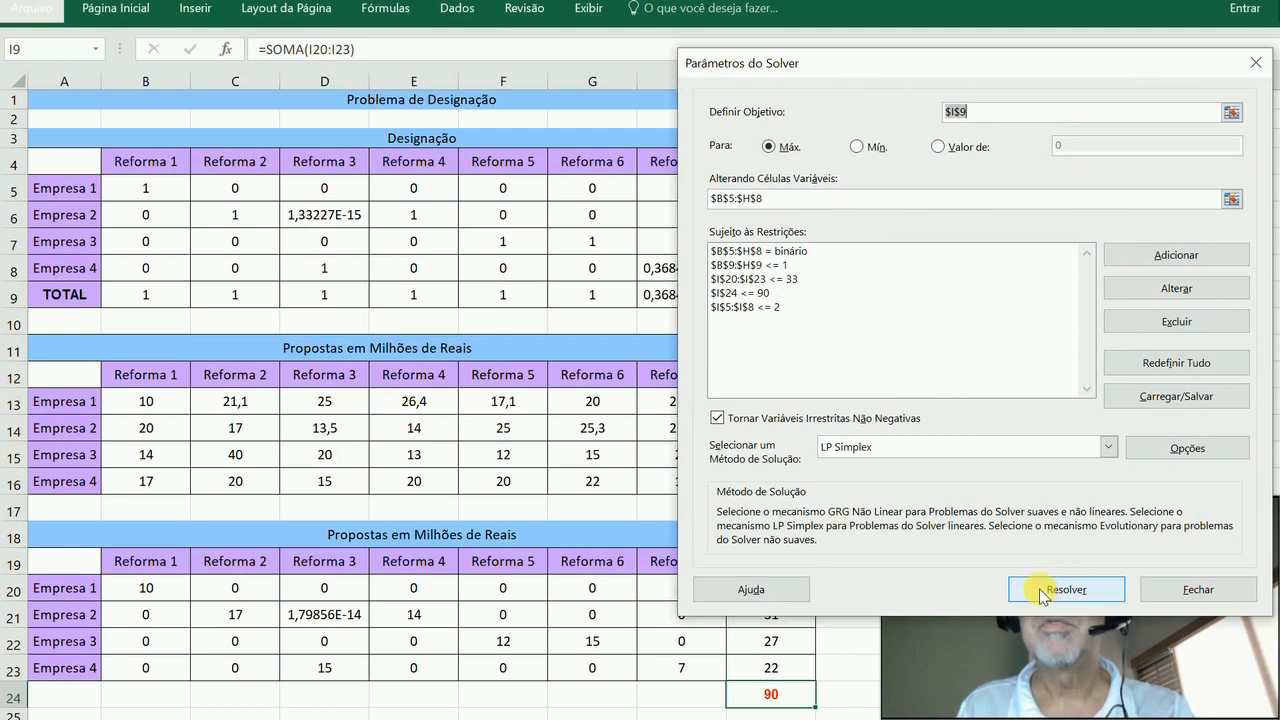
pyautogui.click(1041, 592)
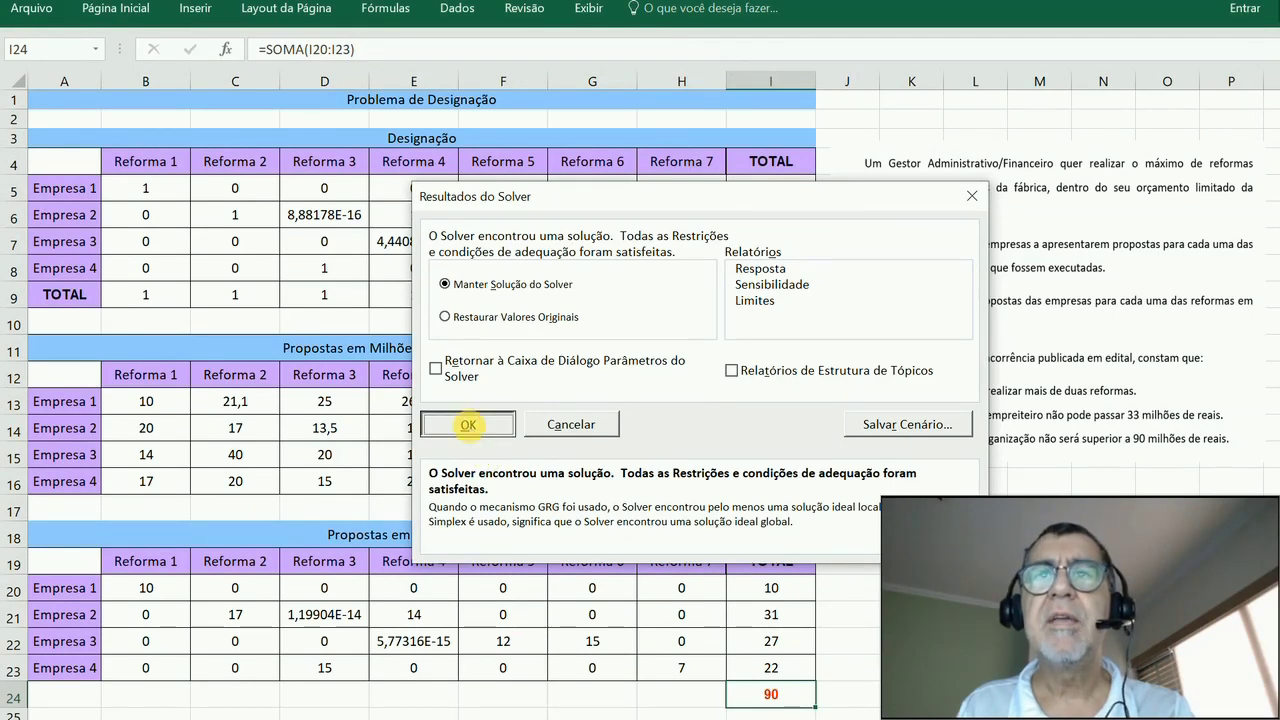
pyautogui.click(468, 424)
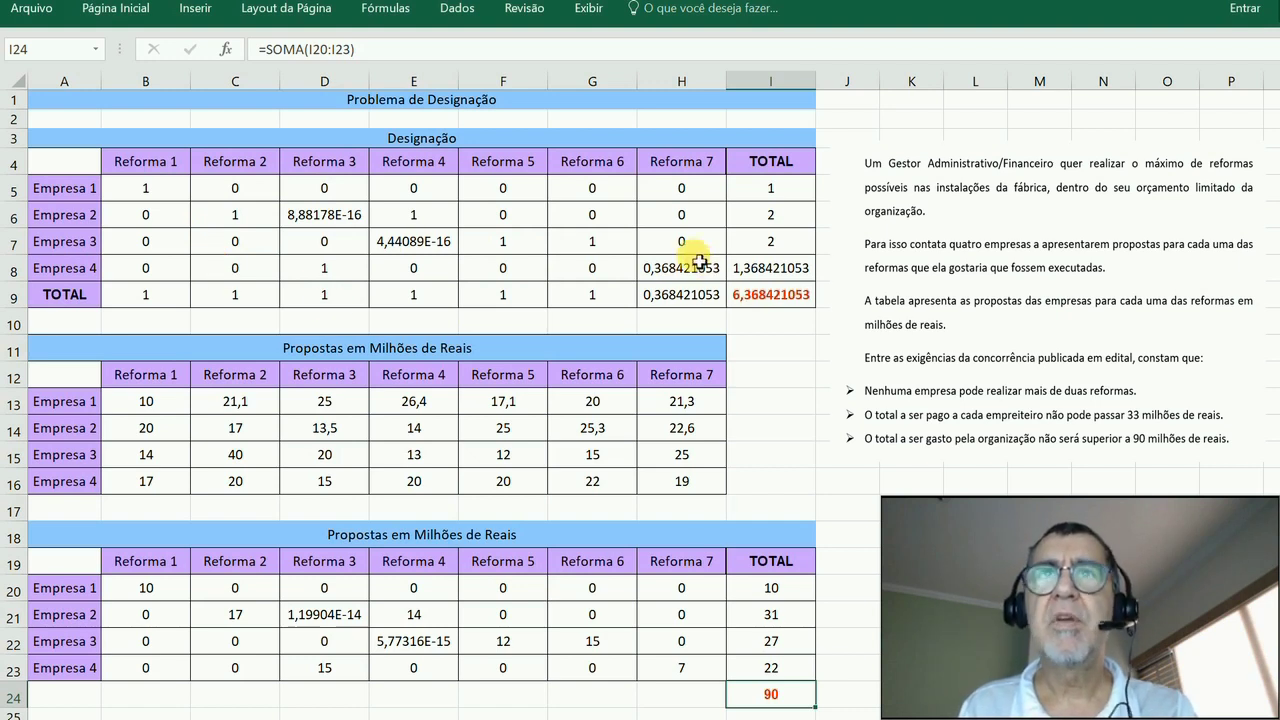
# Turn off ignoring integer constraints in the Solver options, then solve the model again and keep the solution
pyautogui.click(462, 14)
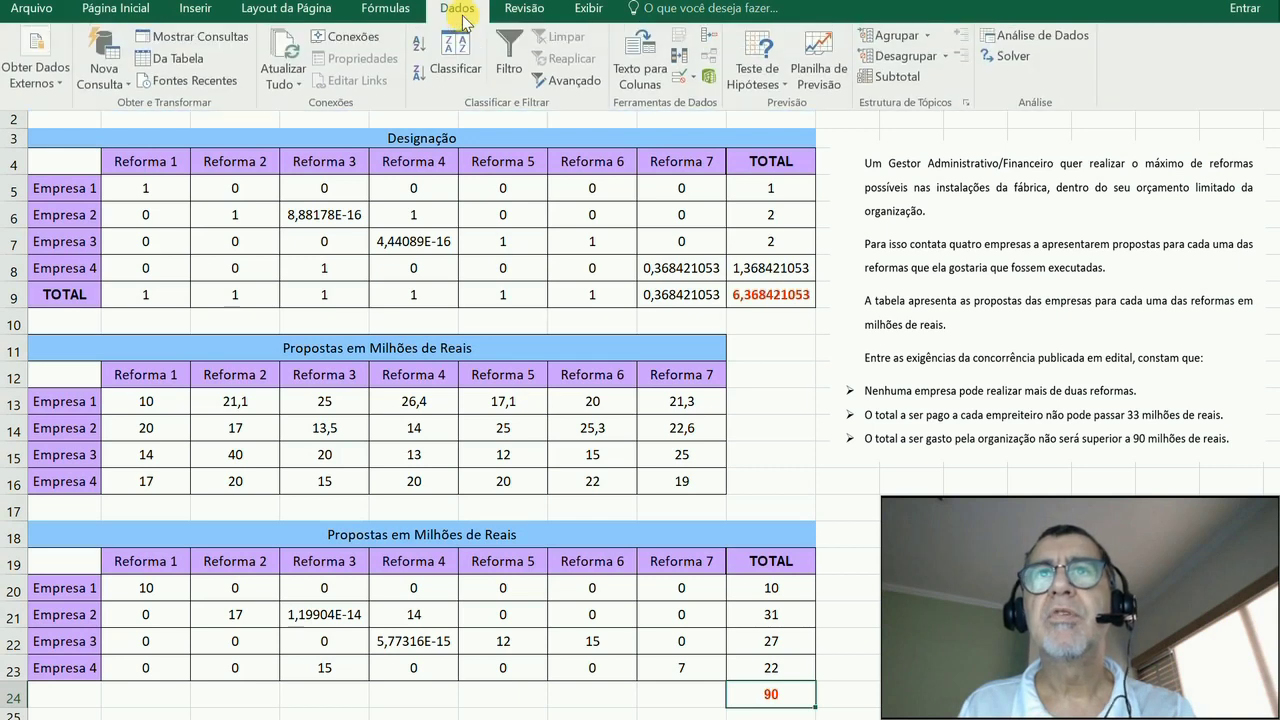
pyautogui.click(1016, 62)
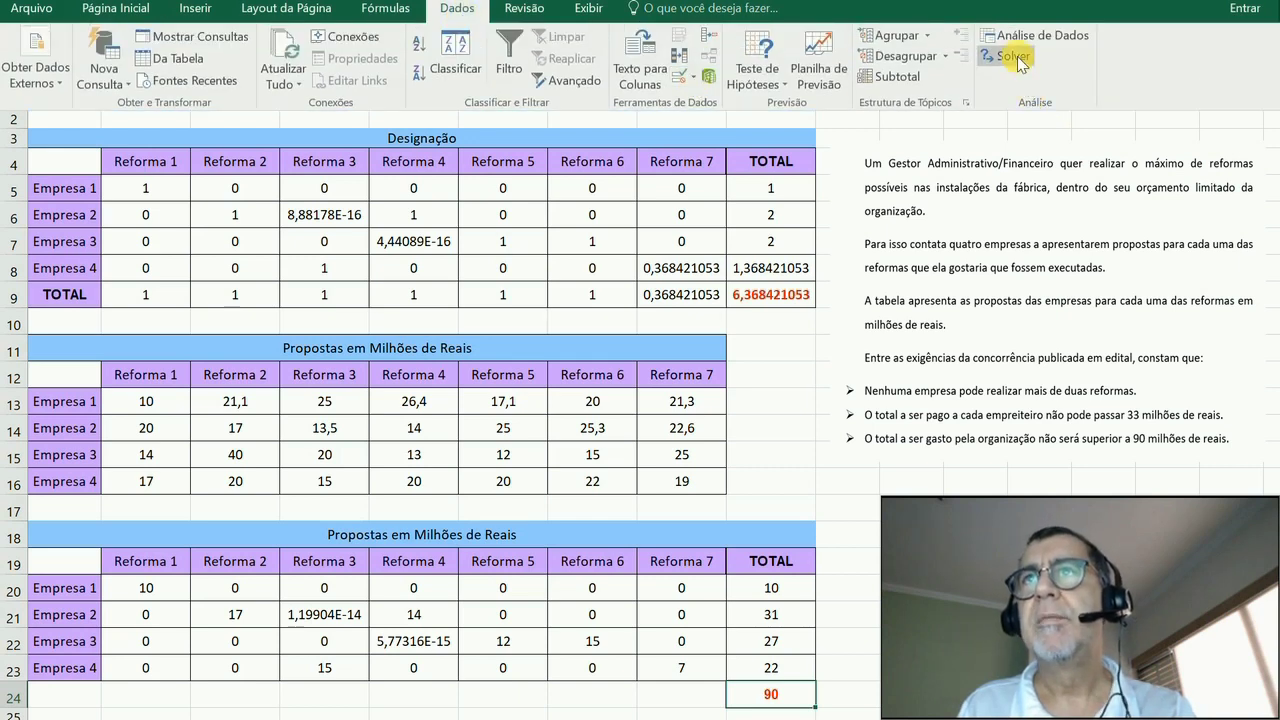
pyautogui.click(1155, 448)
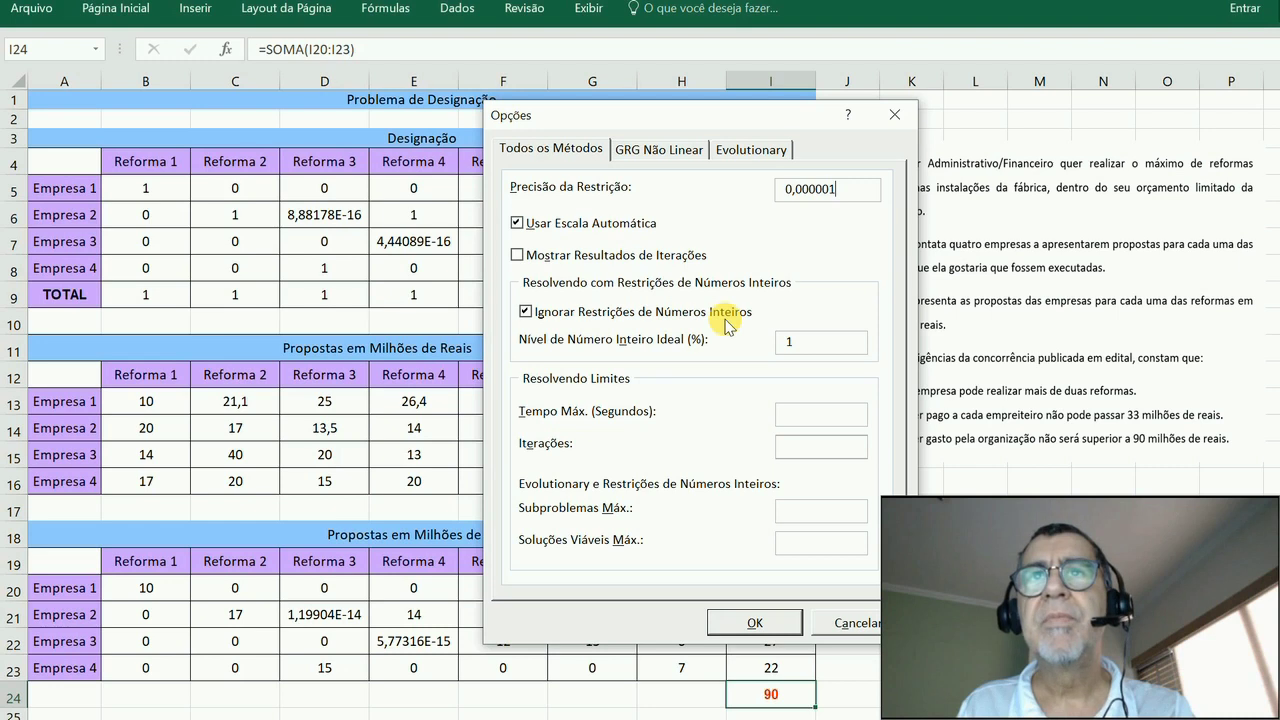
pyautogui.click(525, 312)
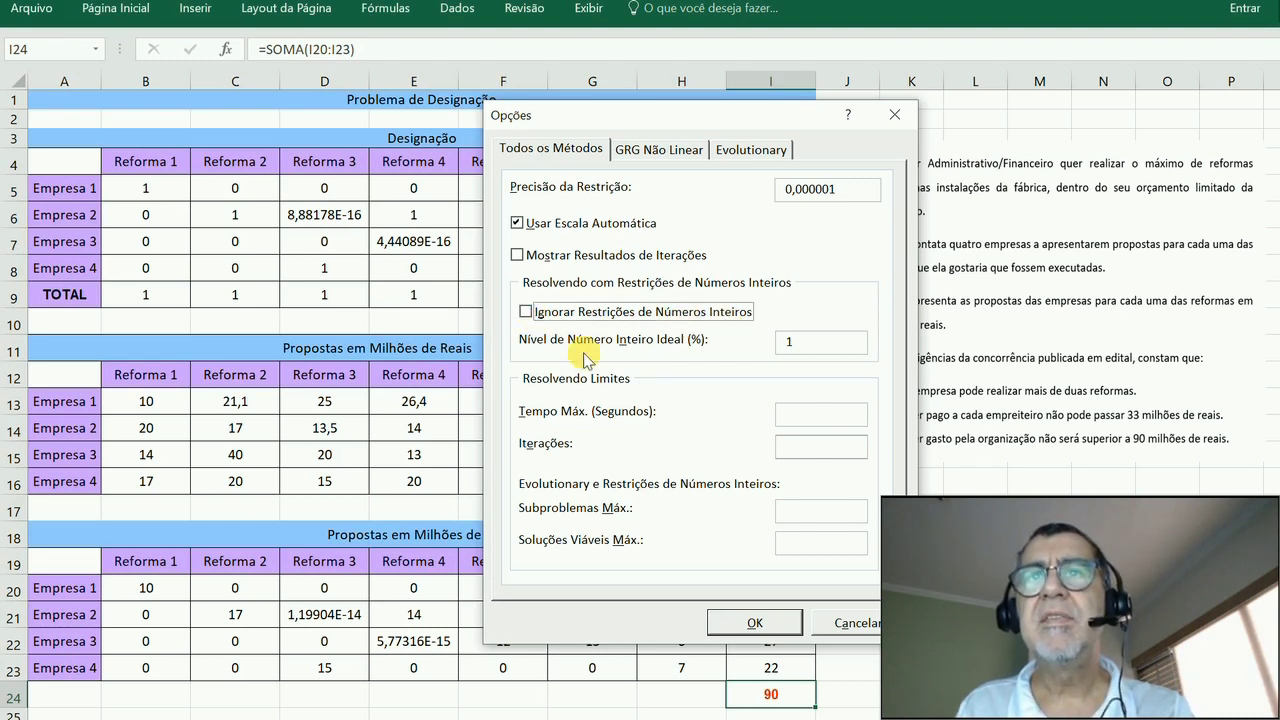
pyautogui.click(754, 624)
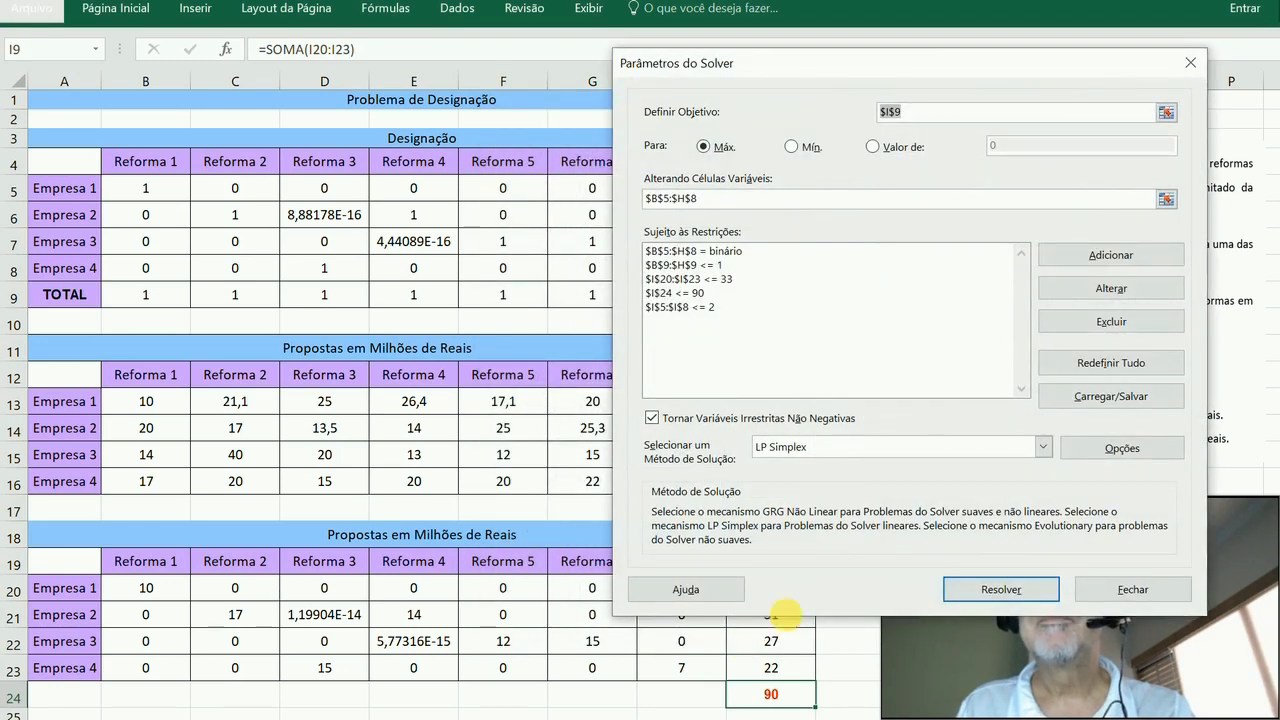
pyautogui.click(1022, 608)
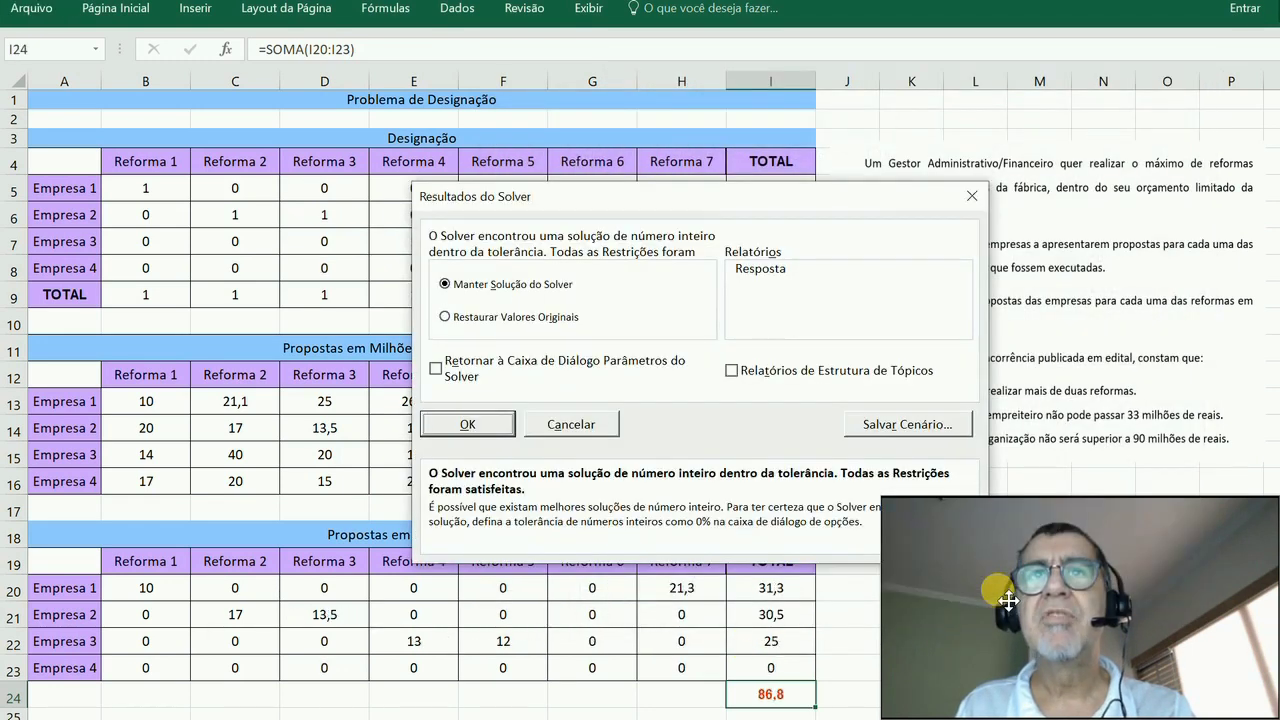
pyautogui.click(462, 424)
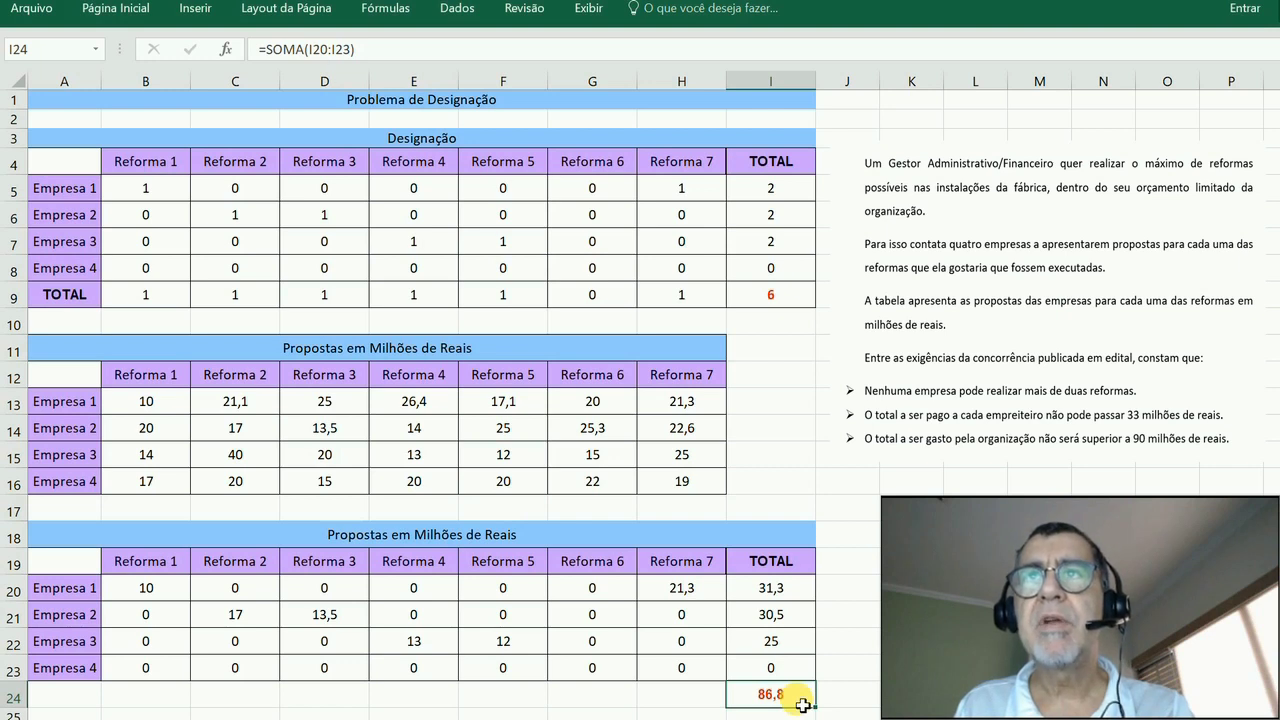
# Add a Solver constraint fixing the total number of assigned renovations in I9 to = 6
pyautogui.click(457, 9)
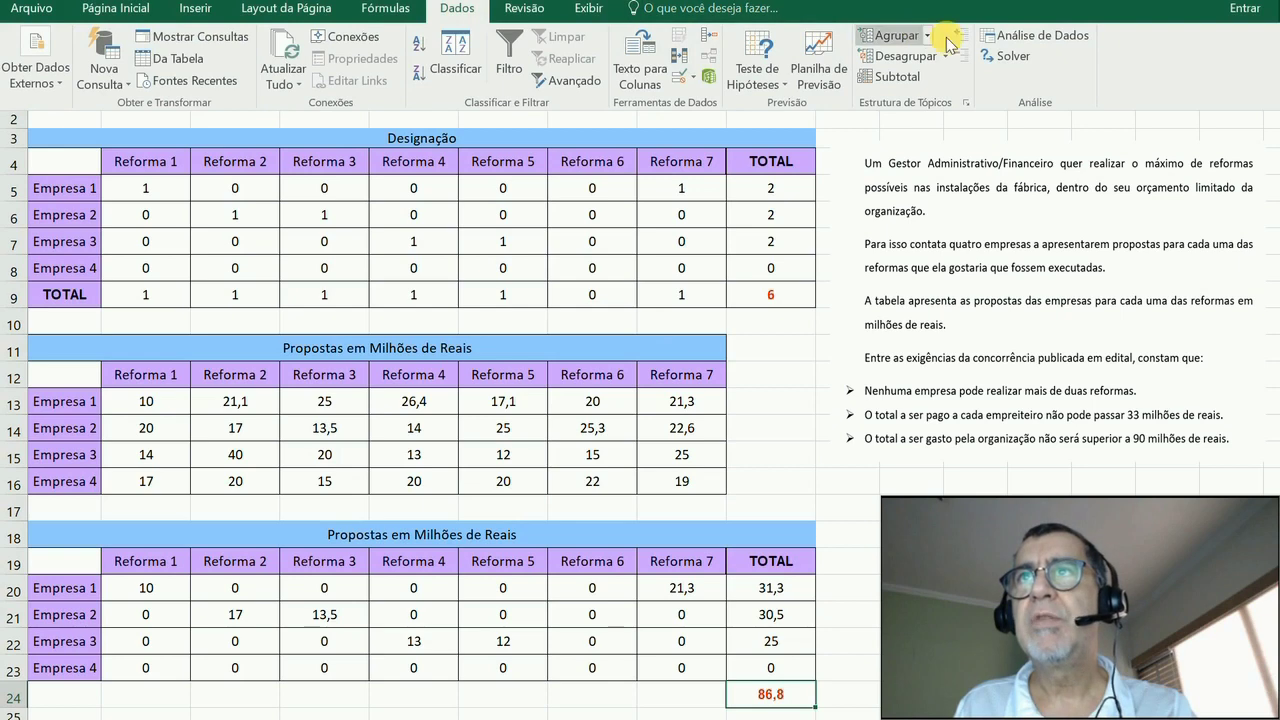
pyautogui.click(1021, 63)
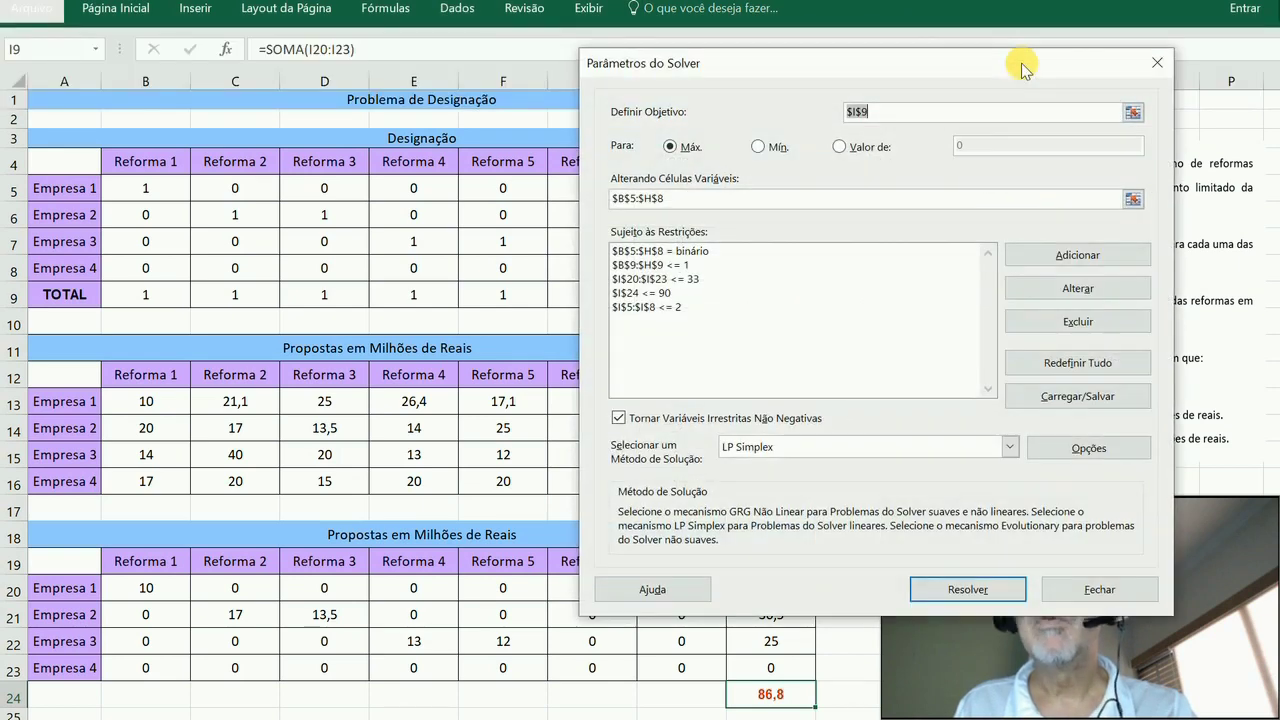
pyautogui.moveTo(932, 77); pyautogui.dragTo(428, 66)
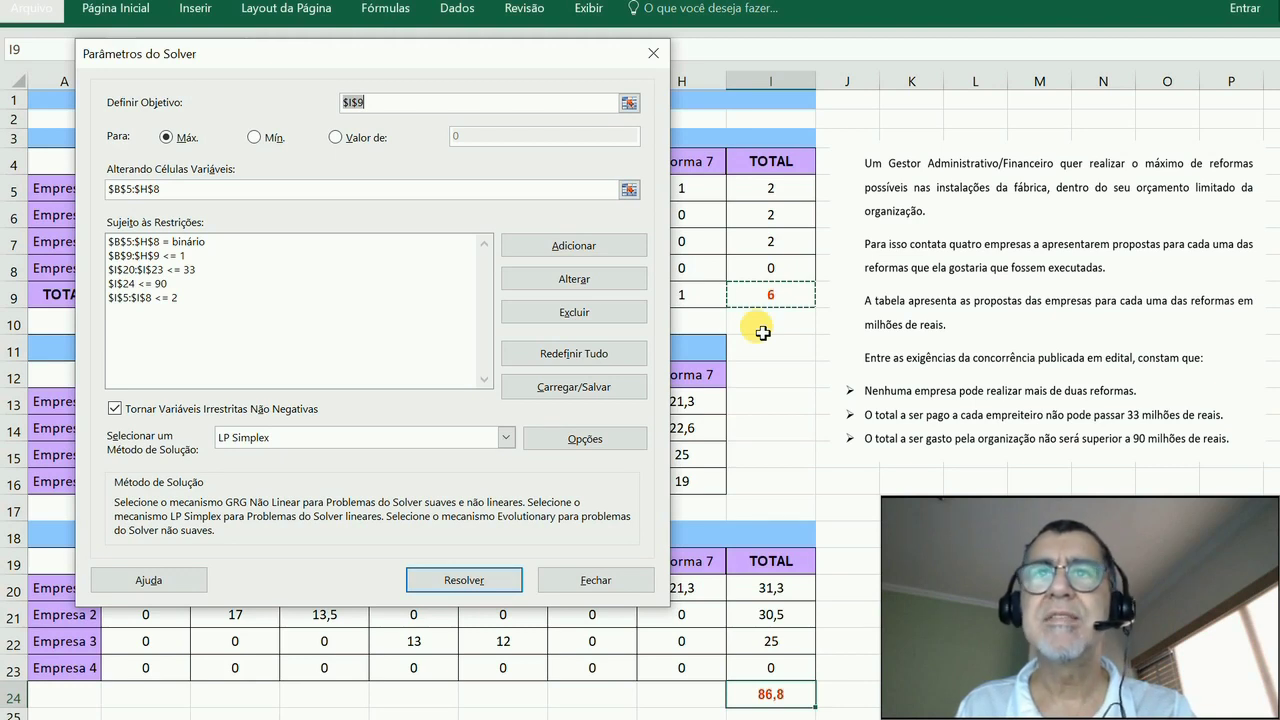
pyautogui.click(568, 250)
pyautogui.click(768, 300)
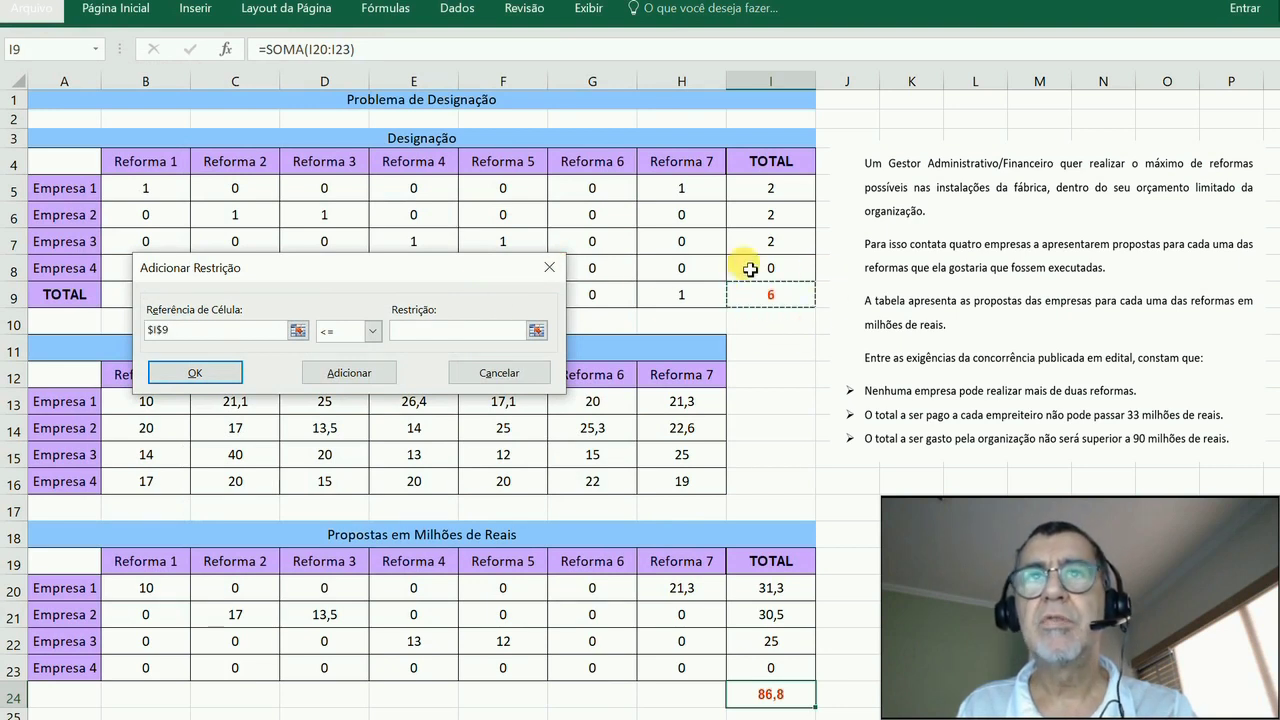
pyautogui.click(372, 331)
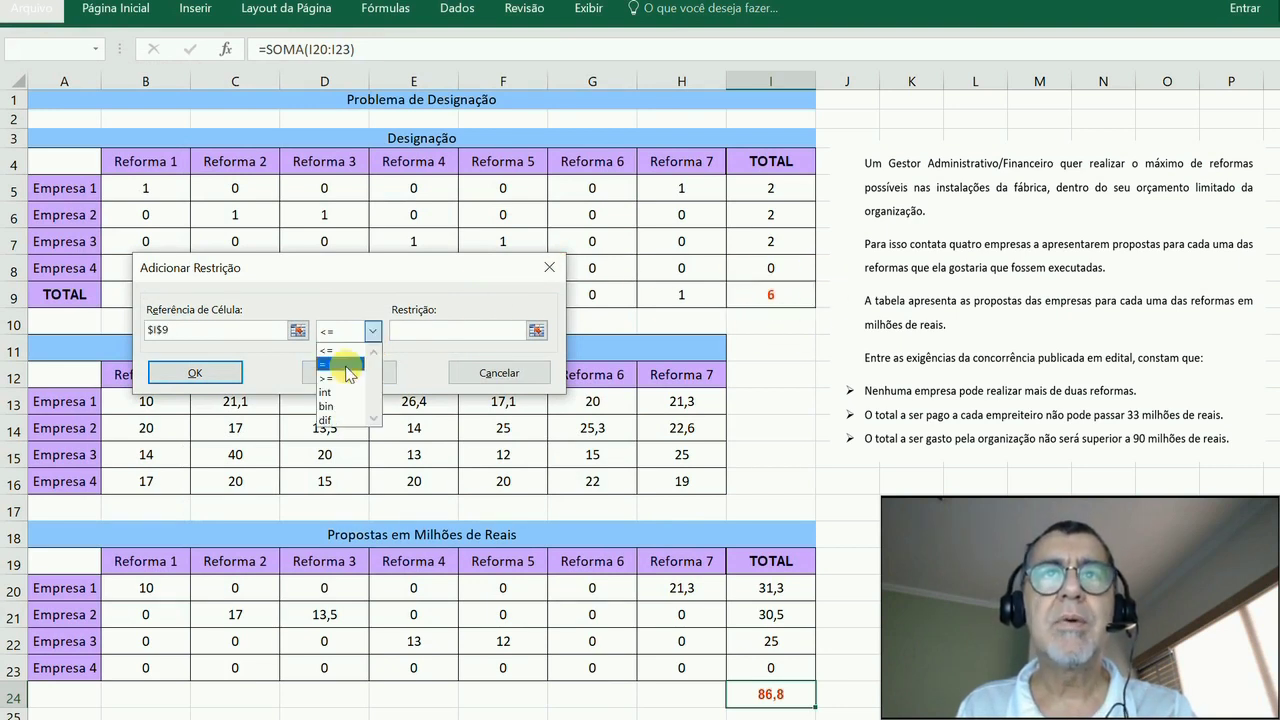
pyautogui.click(347, 365)
pyautogui.click(446, 338)
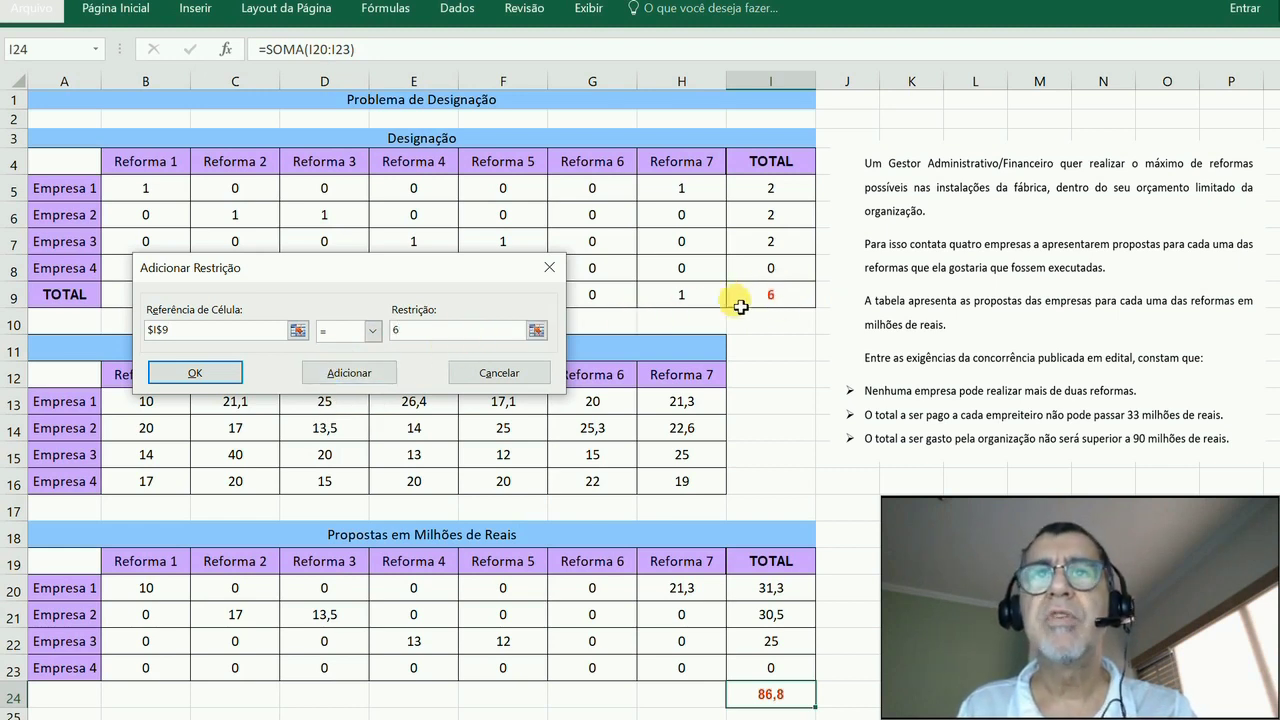
pyautogui.click(195, 372)
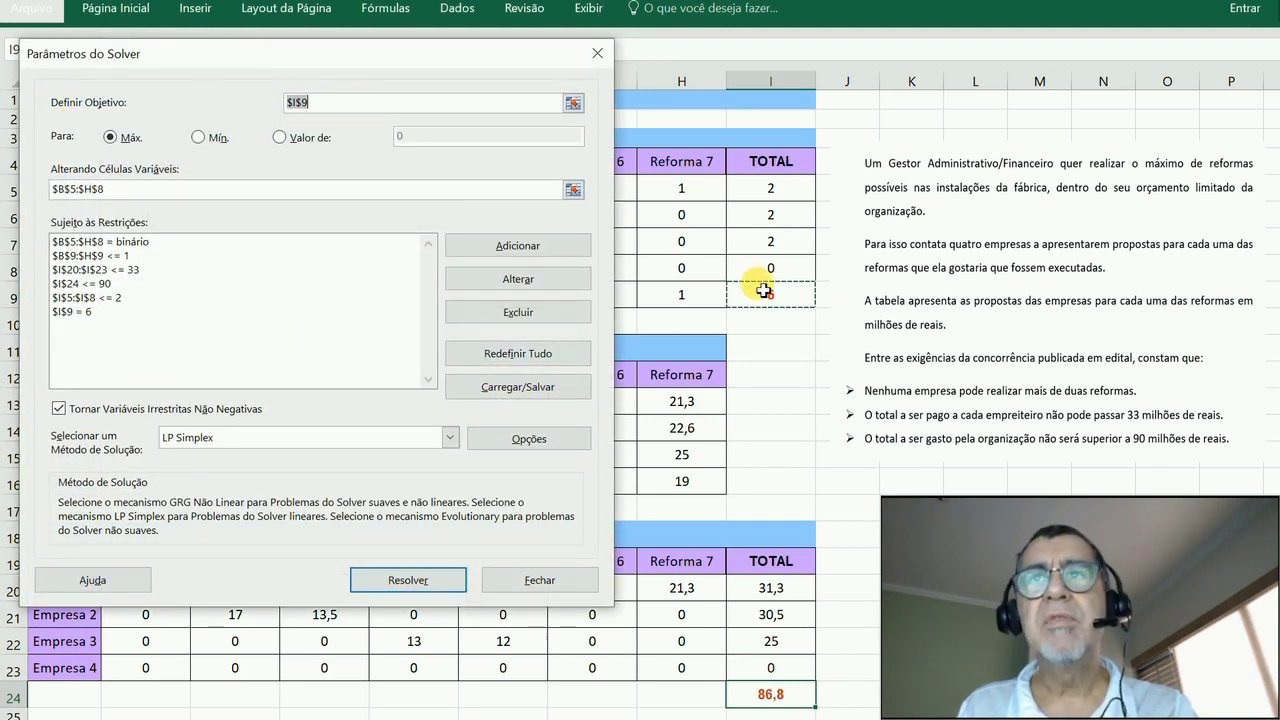
# Change the Solver objective to minimize the overall cost total in I24, solve the model and keep the solution
pyautogui.click(761, 699)
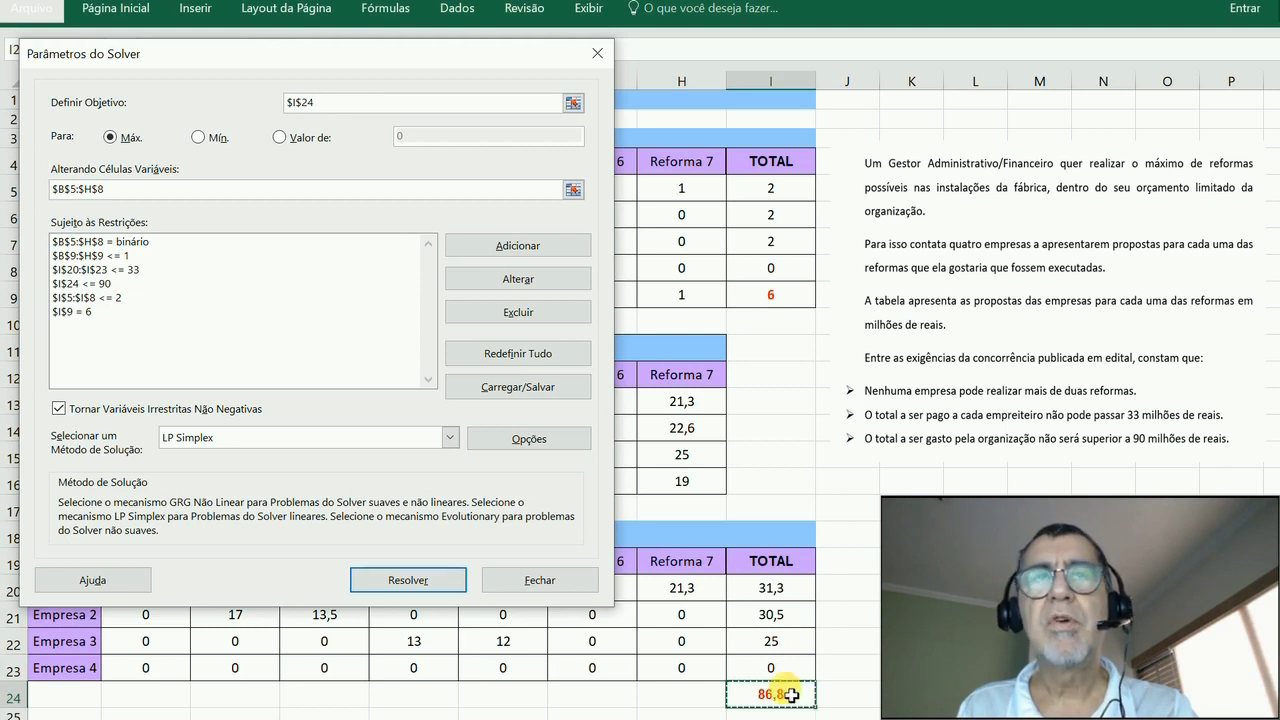
pyautogui.click(205, 141)
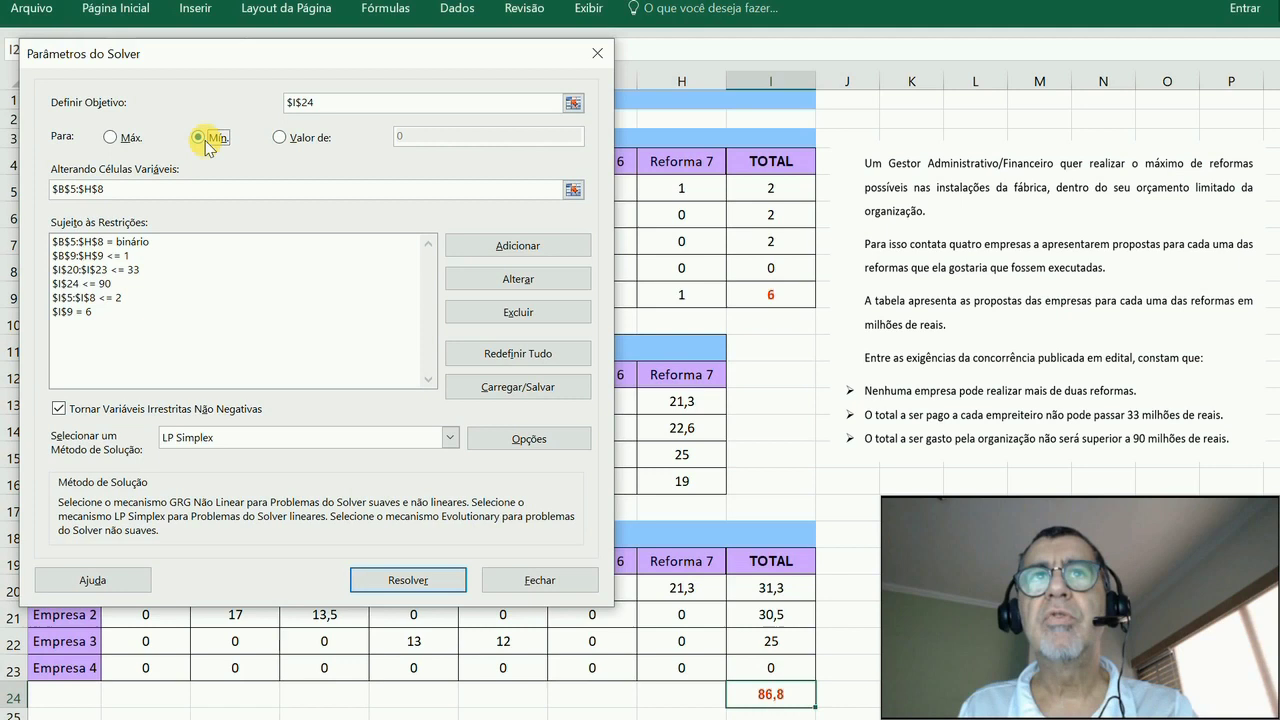
pyautogui.click(407, 584)
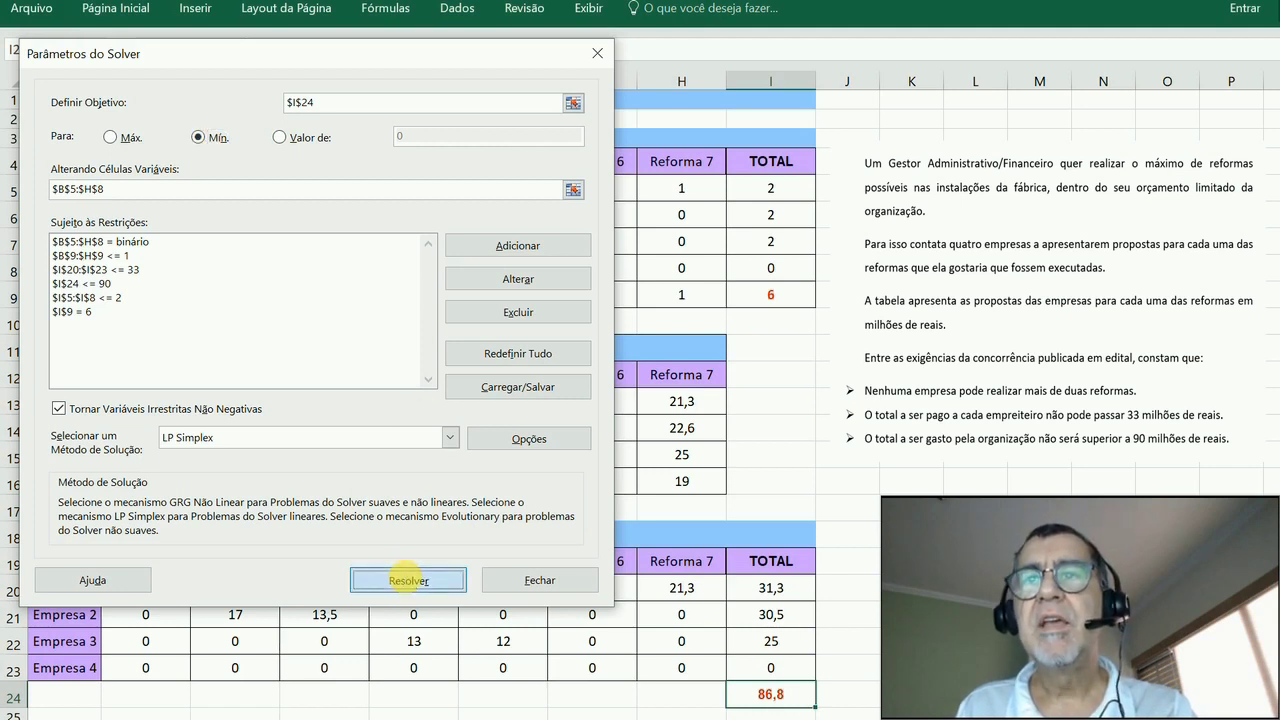
pyautogui.click(450, 423)
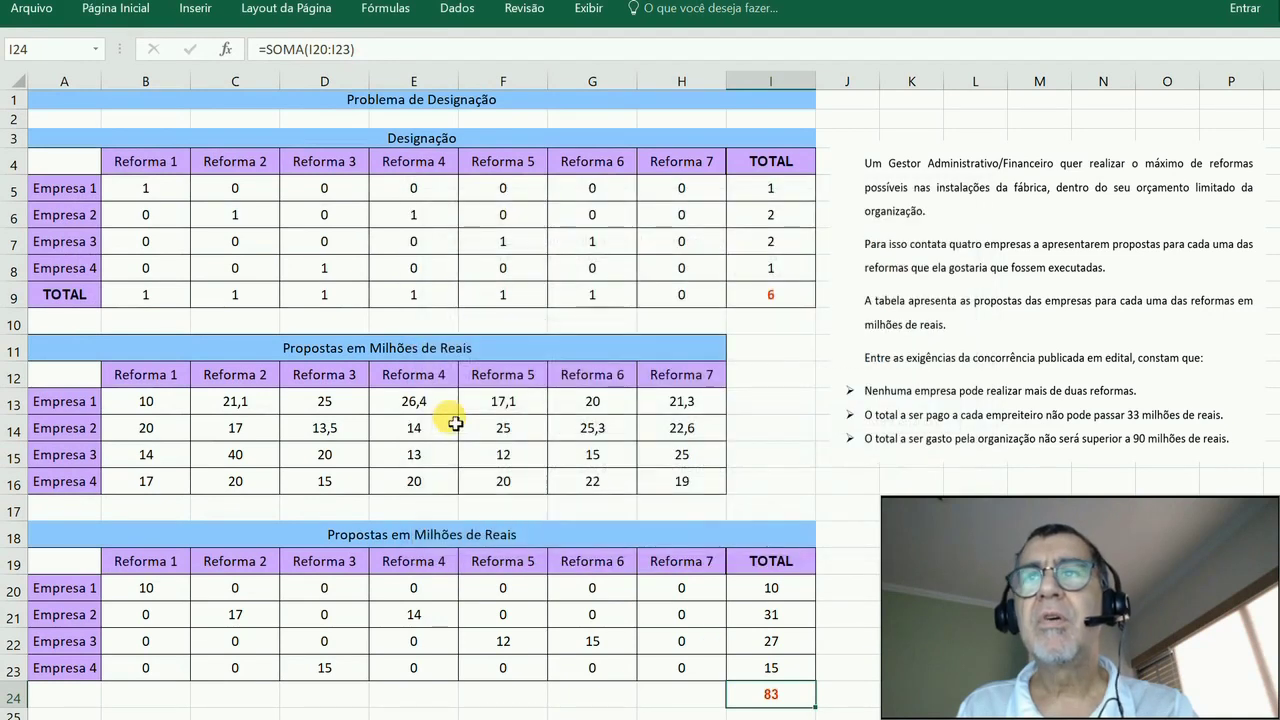